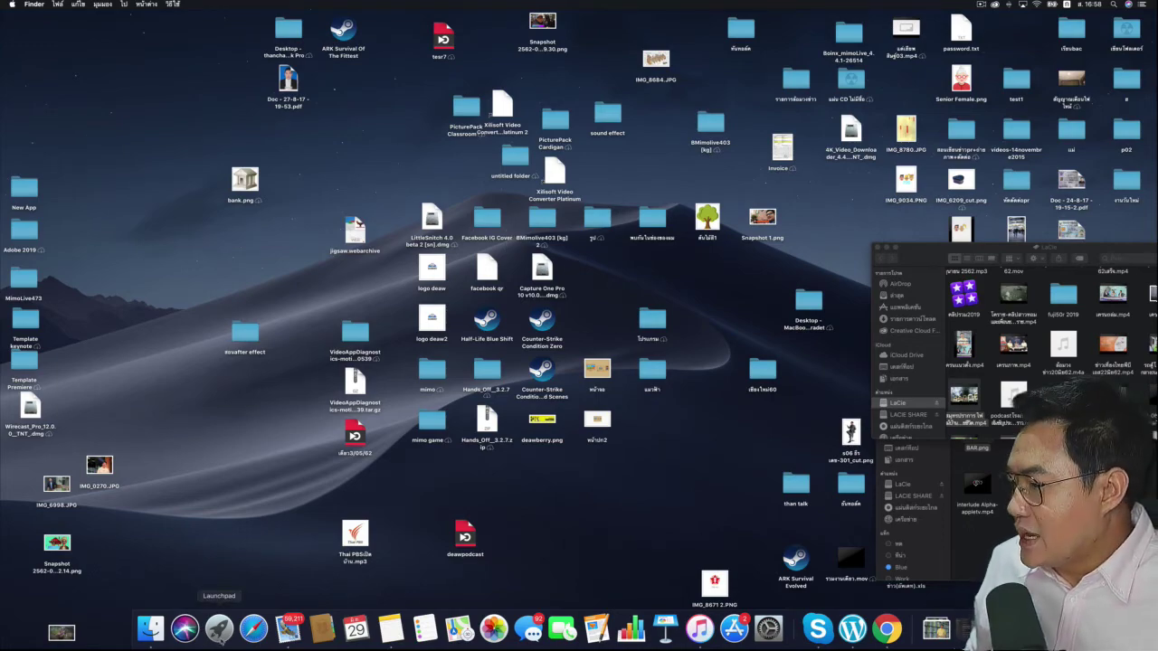
# Step: Open Ecamm Live from the installed applications
pyautogui.click(219, 629)
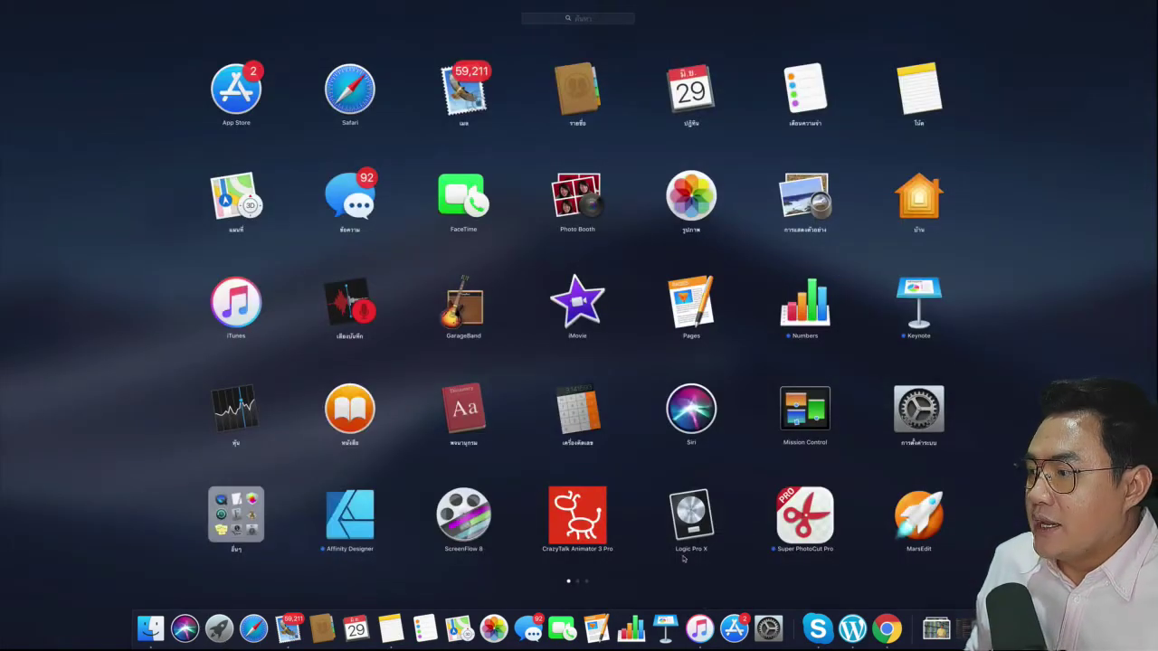
pyautogui.hscroll(3, 437, 423)
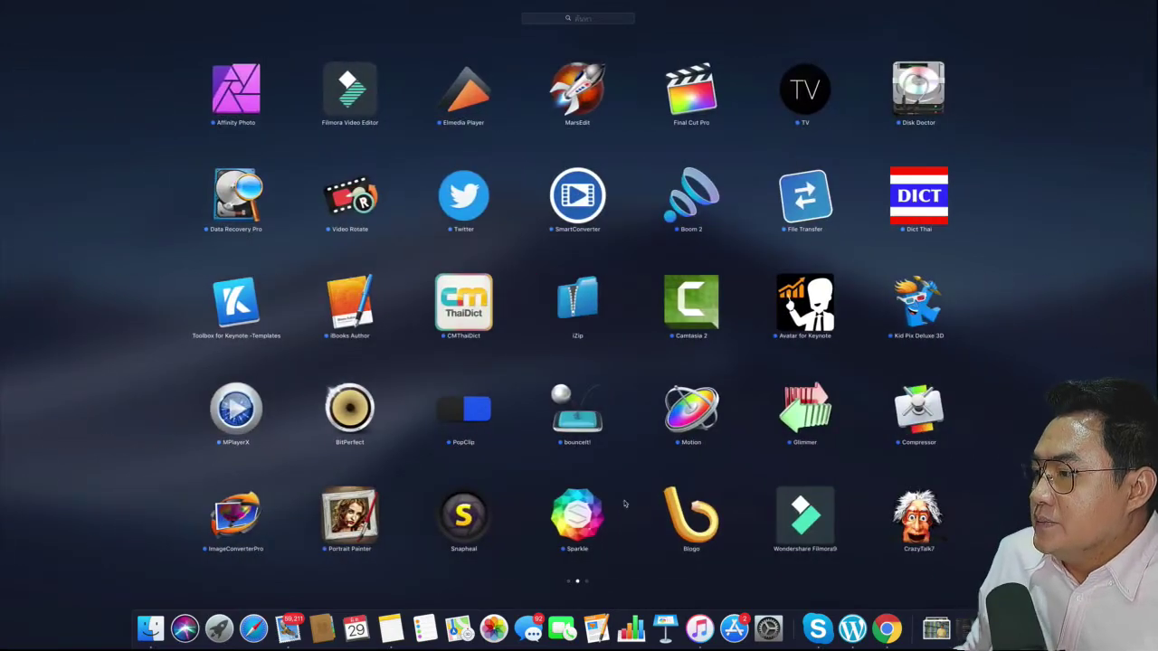
pyautogui.hscroll(3, 387, 296)
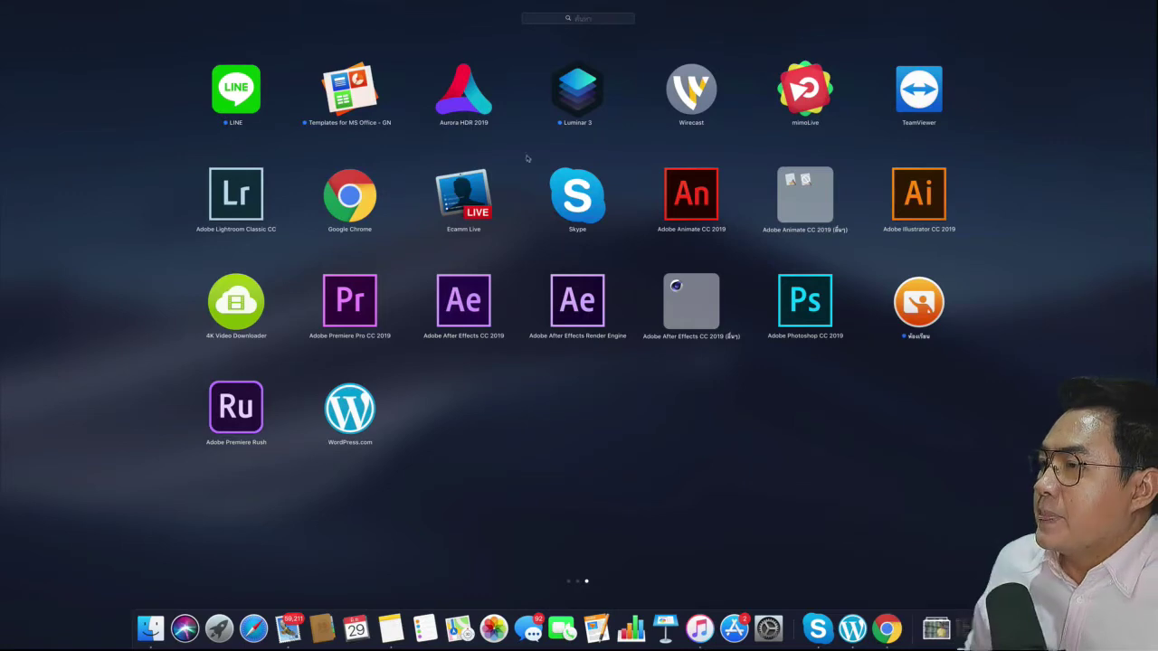
pyautogui.click(473, 207)
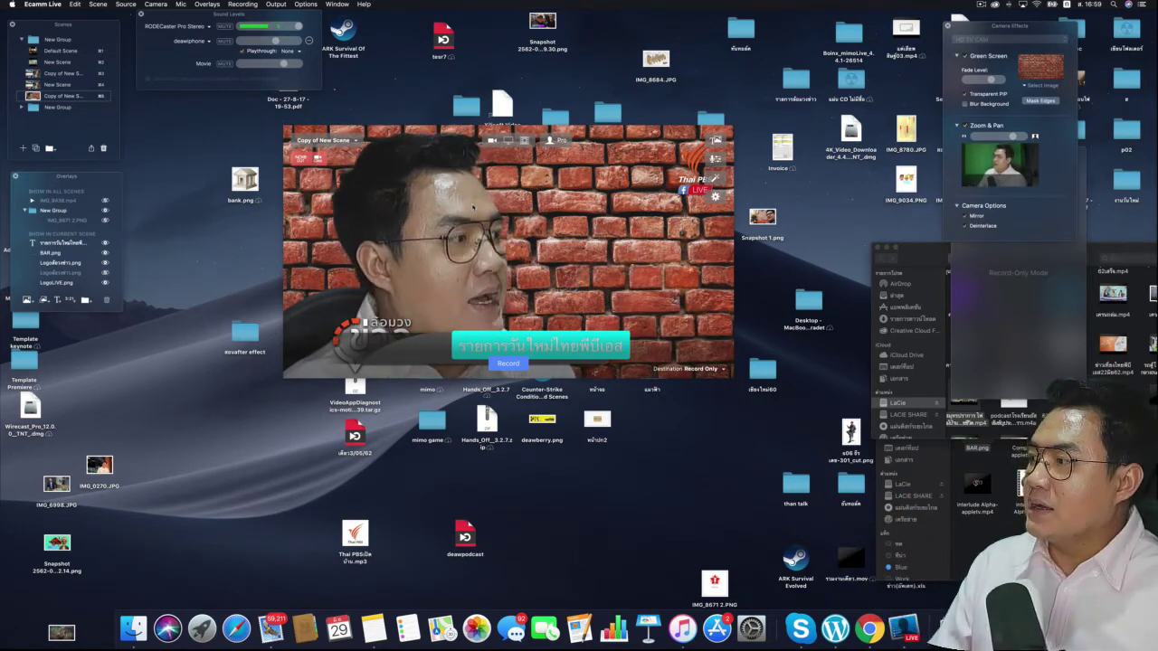
pyautogui.click(984, 366)
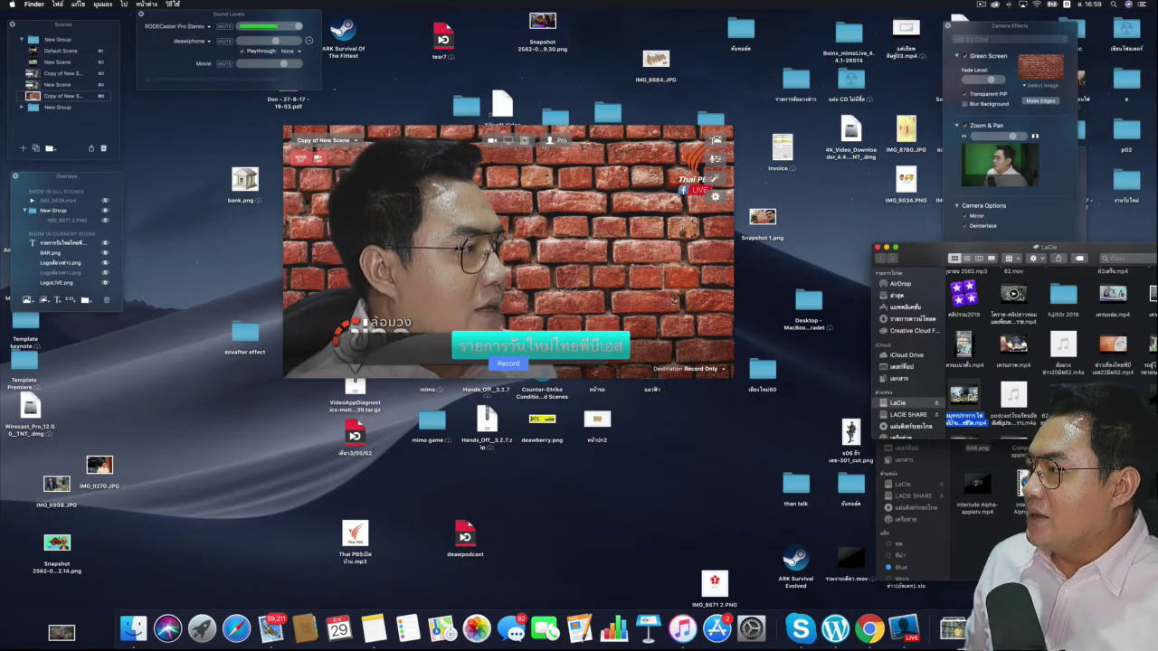
pyautogui.moveTo(380, 304)
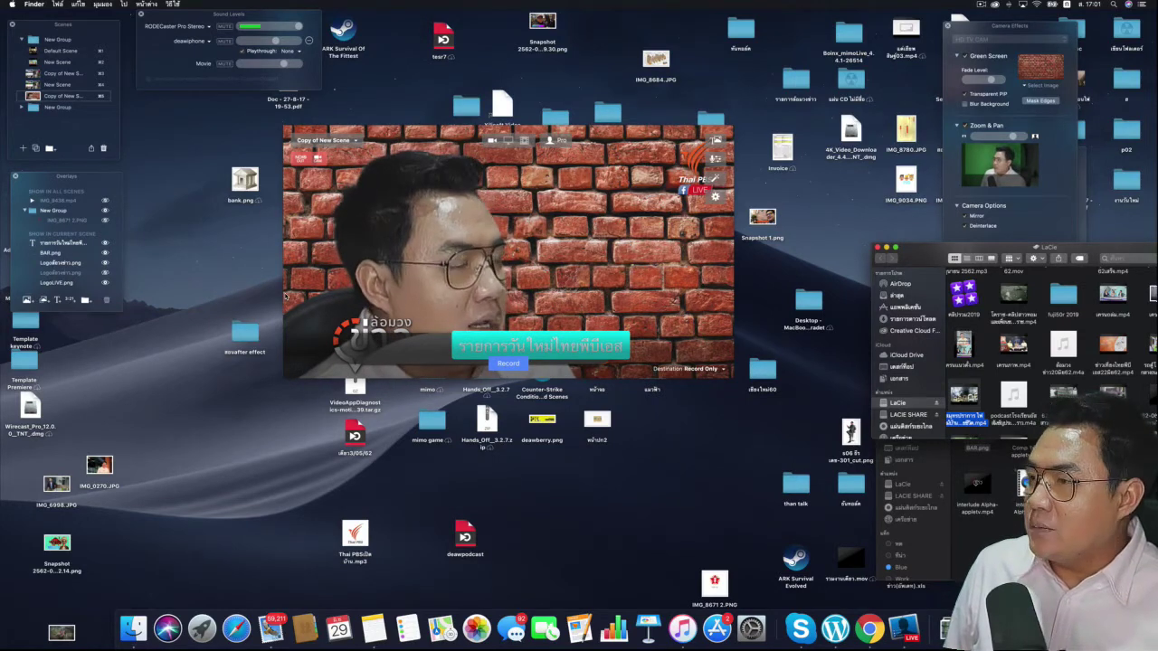
pyautogui.moveTo(290, 299)
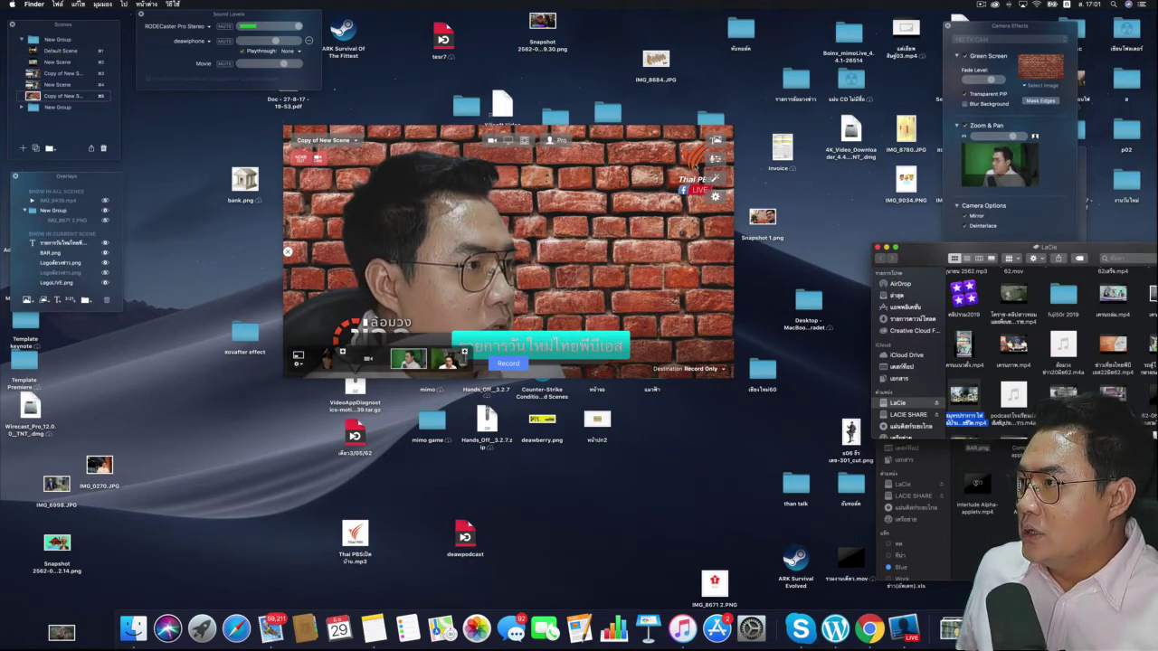
pyautogui.click(364, 311)
pyautogui.click(914, 470)
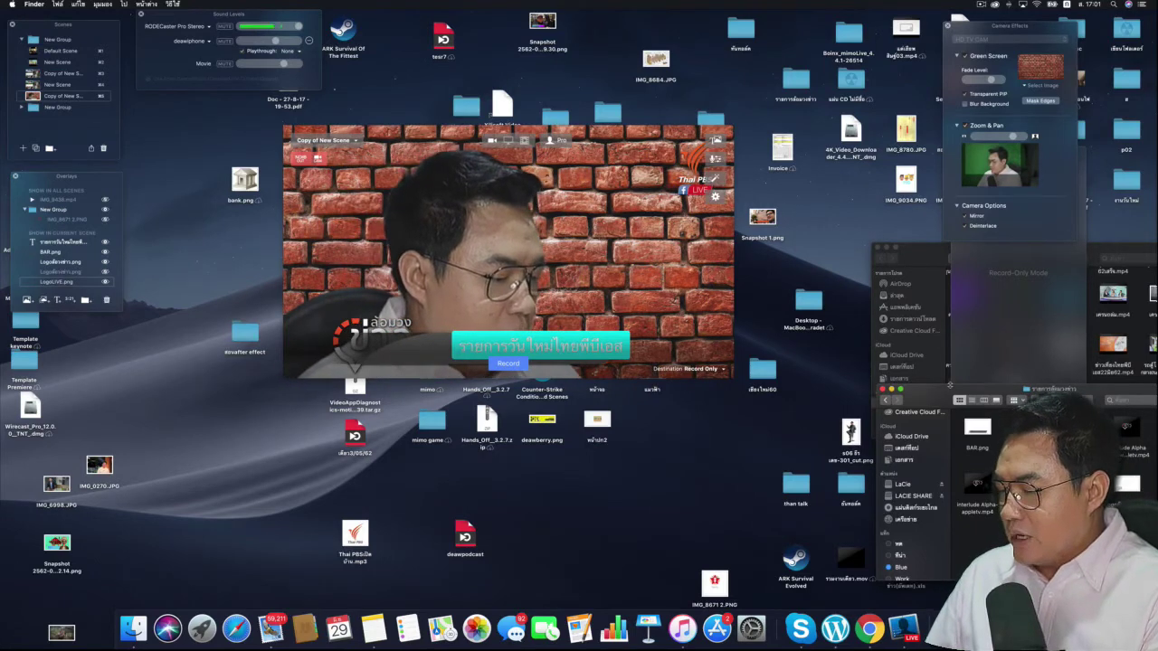
# Step: Switch the live view to the phone camera, and return it to the main camera with the brick background
pyautogui.moveTo(369, 362)
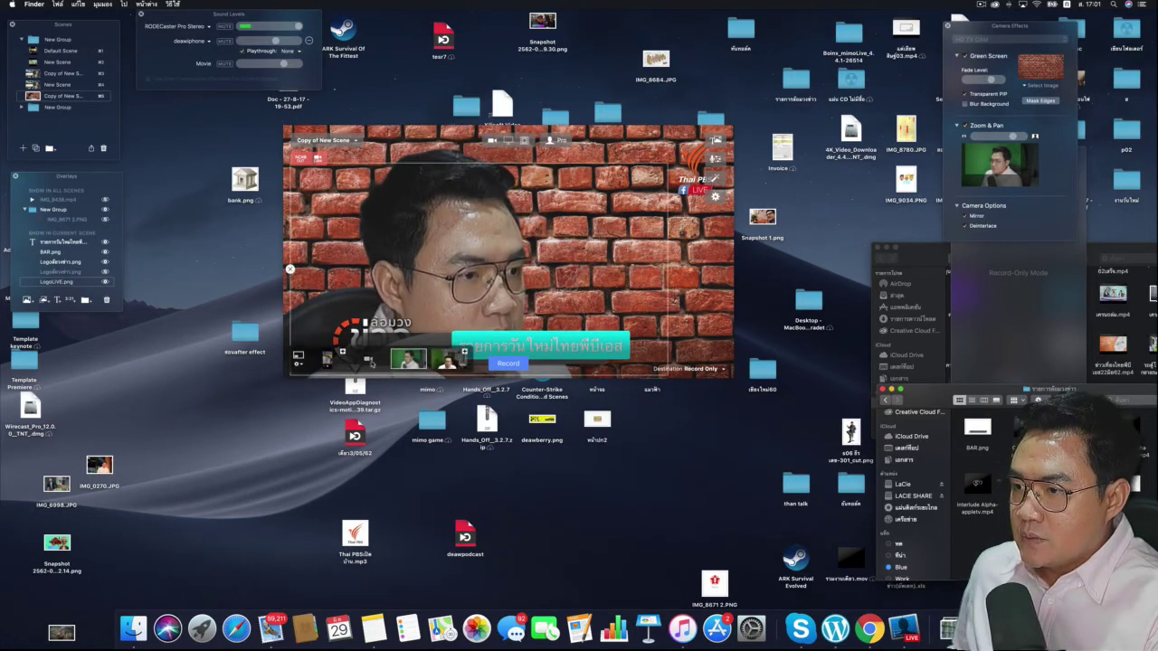
pyautogui.click(328, 360)
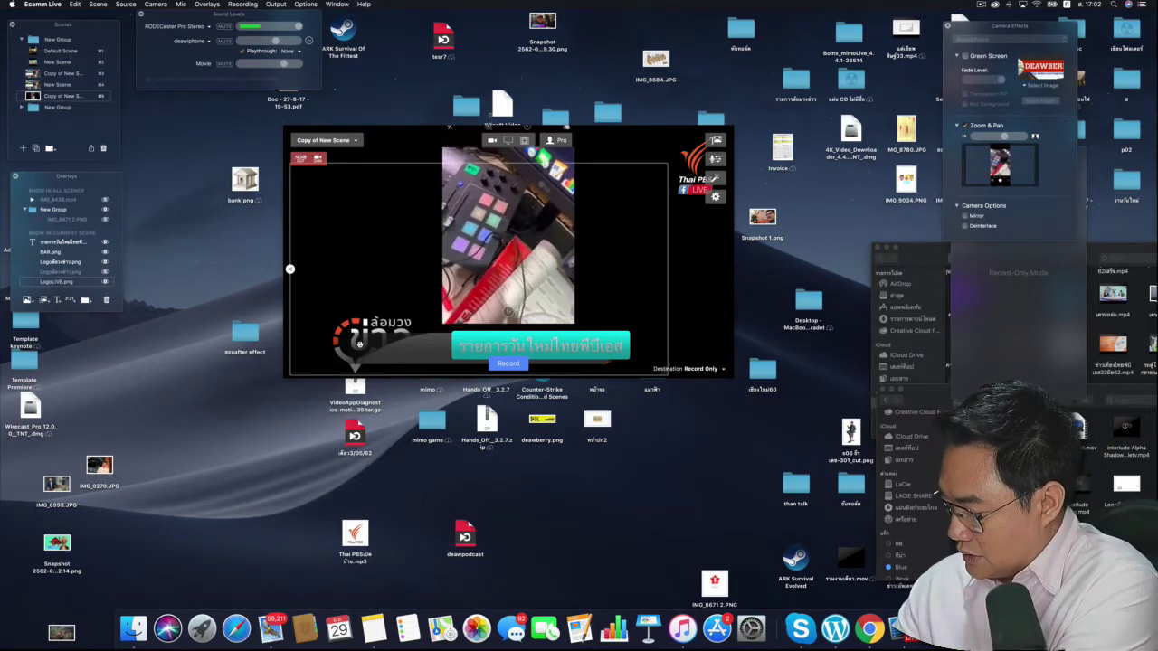
pyautogui.click(359, 343)
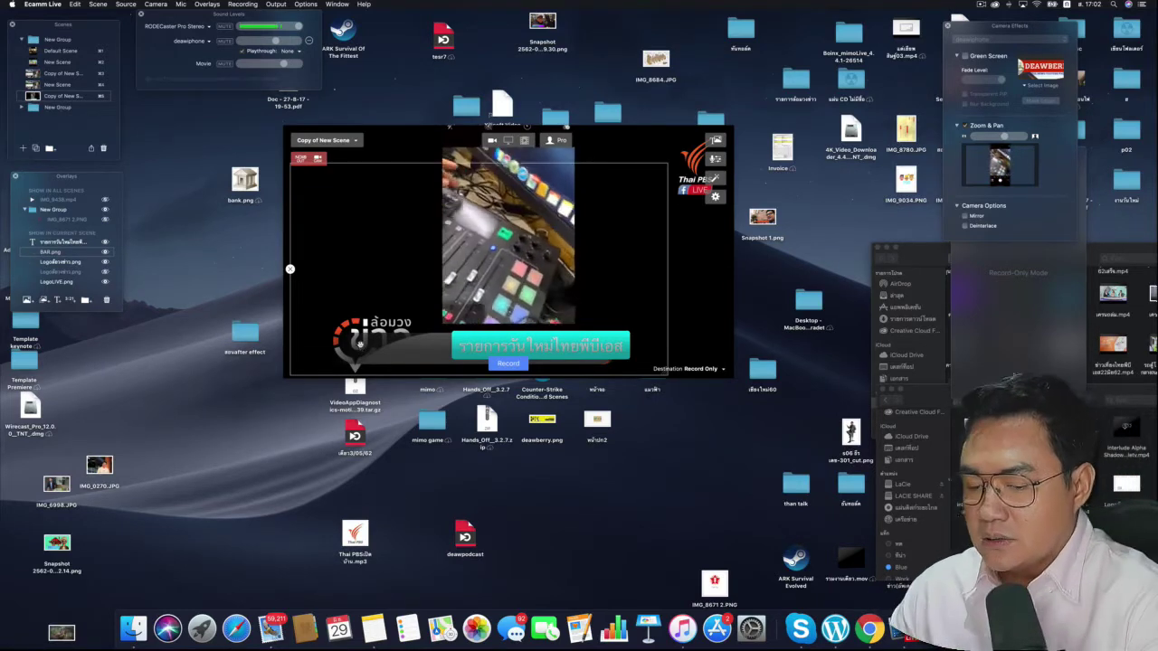
pyautogui.moveTo(361, 344)
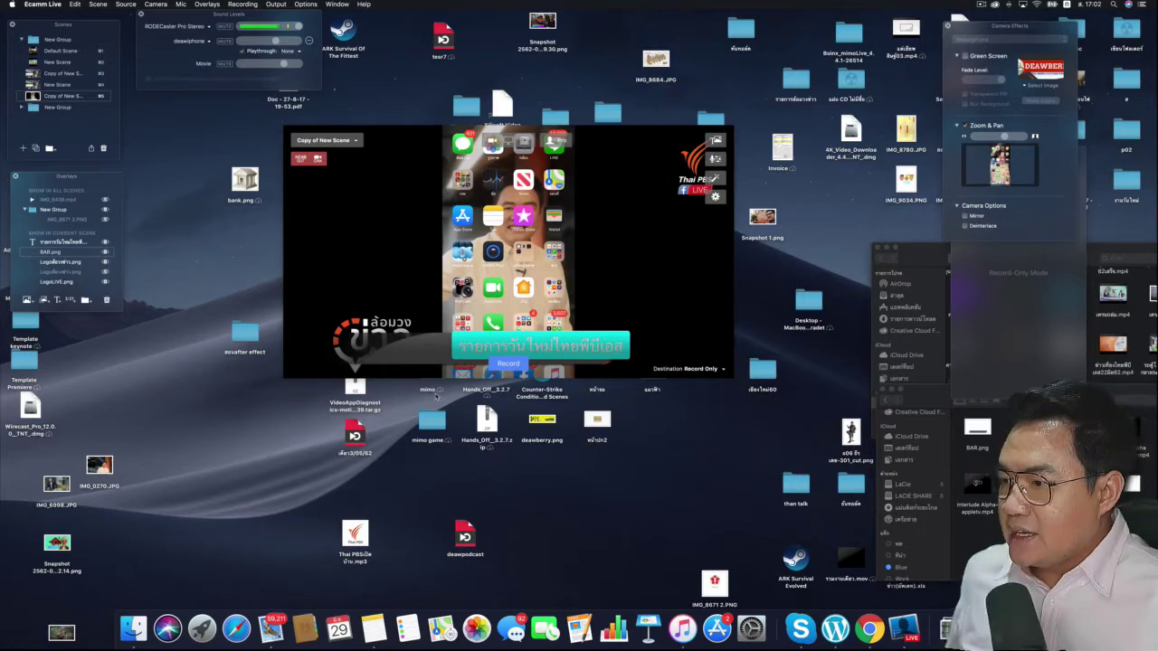
pyautogui.click(408, 359)
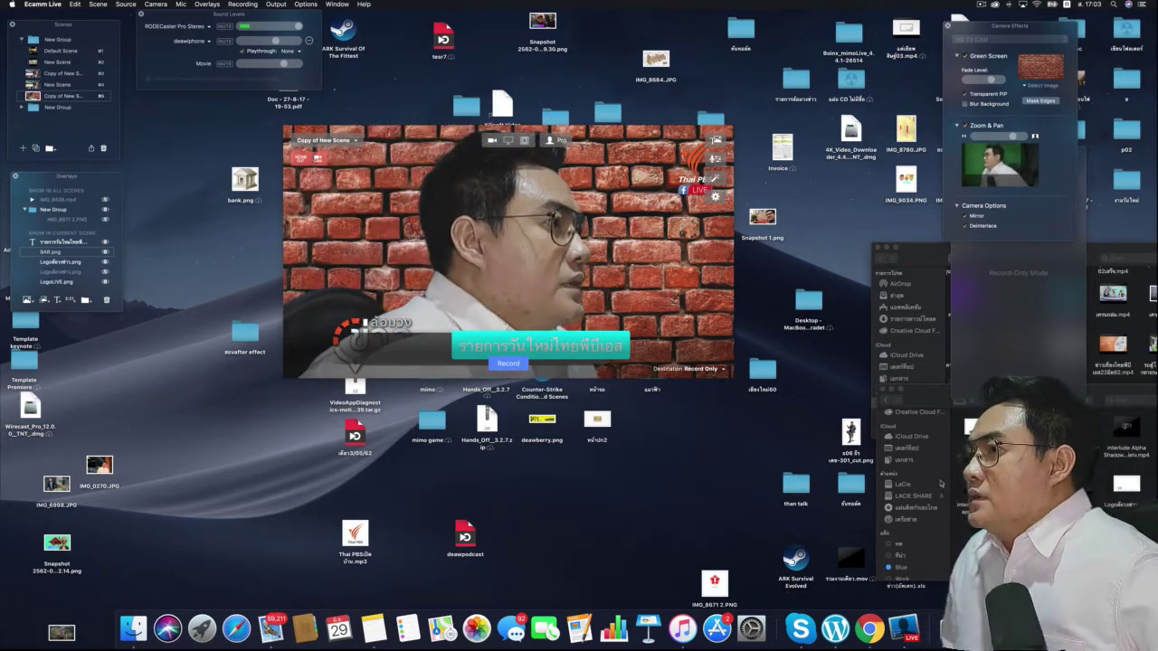
# Step: Turn the main camera's Green Screen effect off and back on, viewing the background image choices in between
pyautogui.scroll(-1, 914, 489)
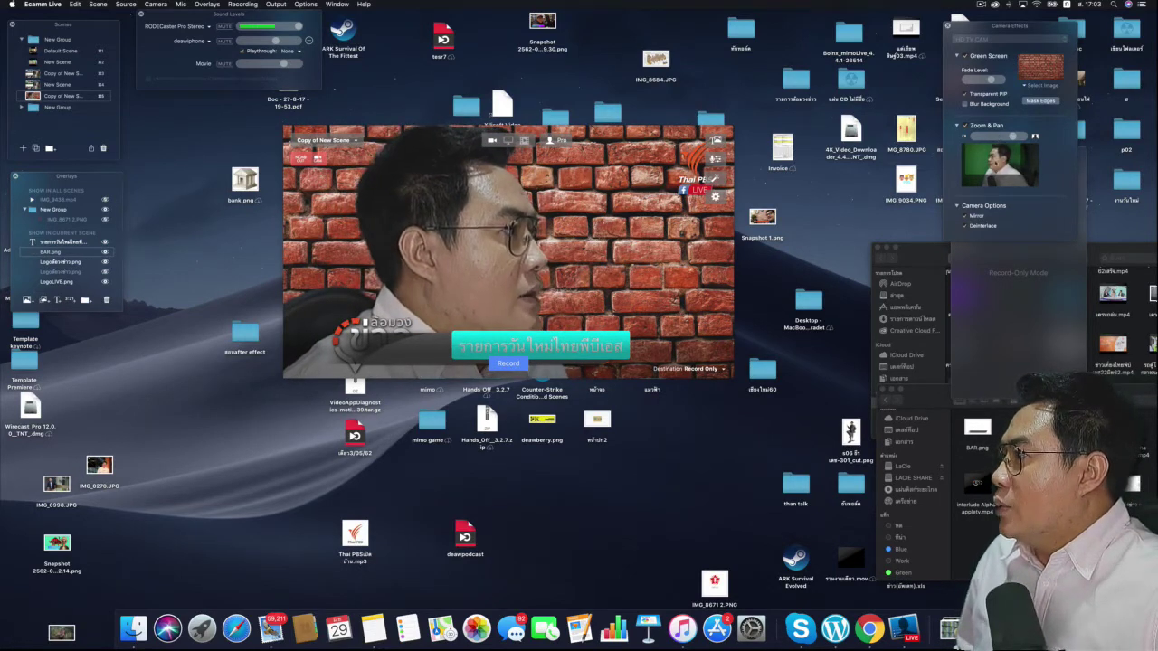
pyautogui.click(964, 131)
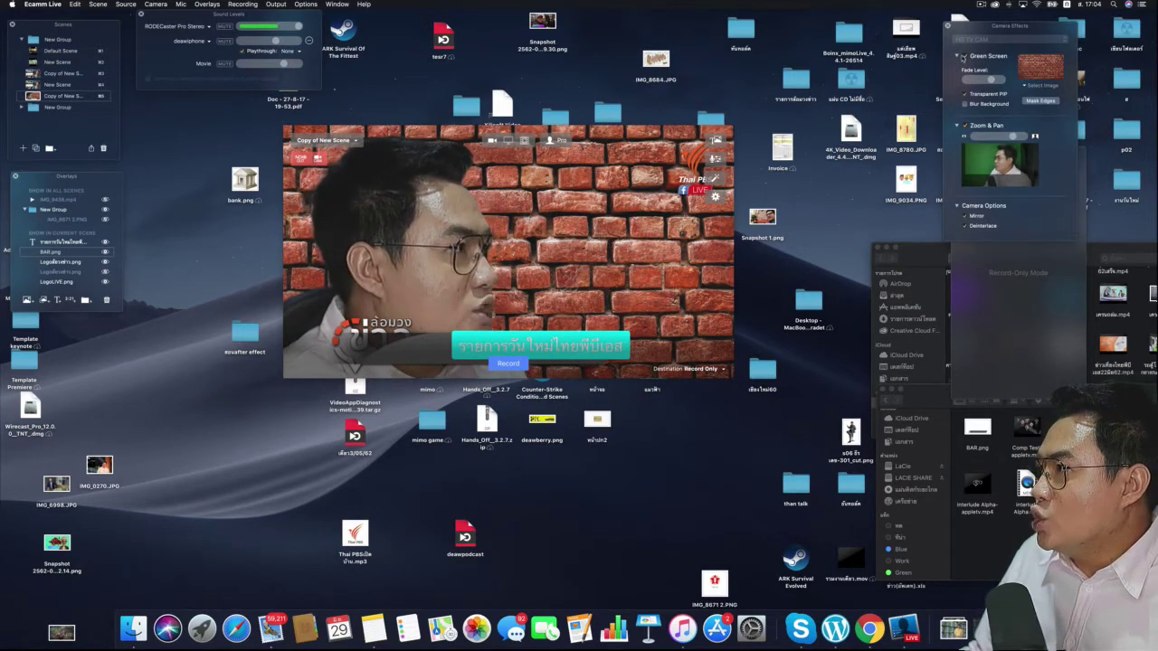
pyautogui.click(965, 56)
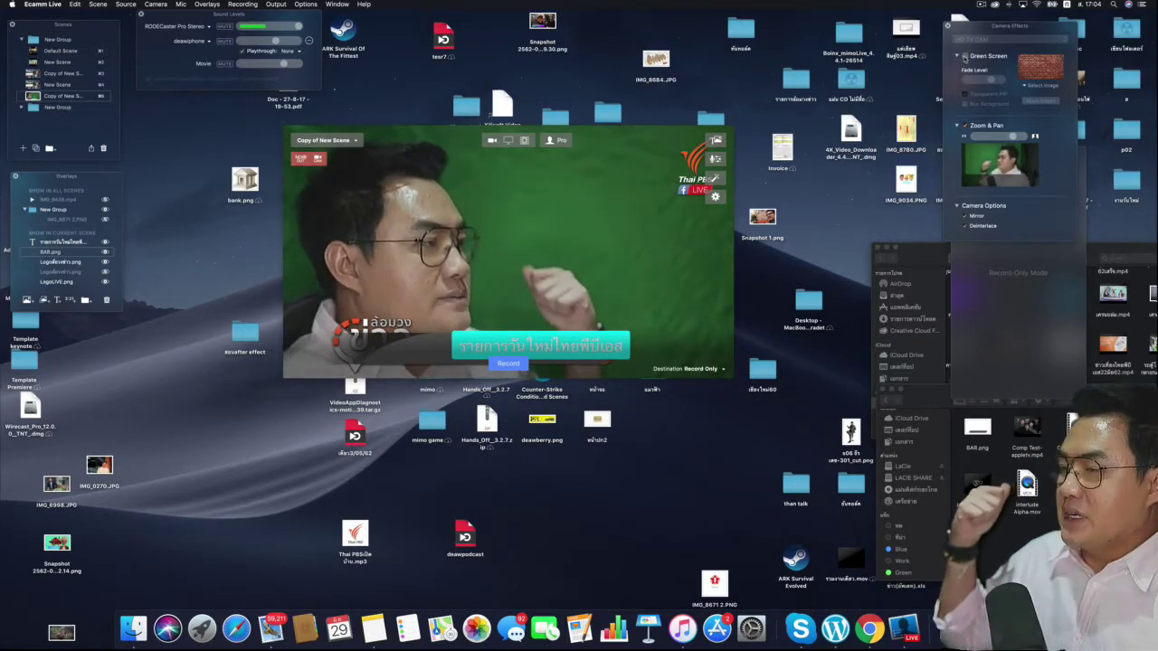
pyautogui.click(1024, 86)
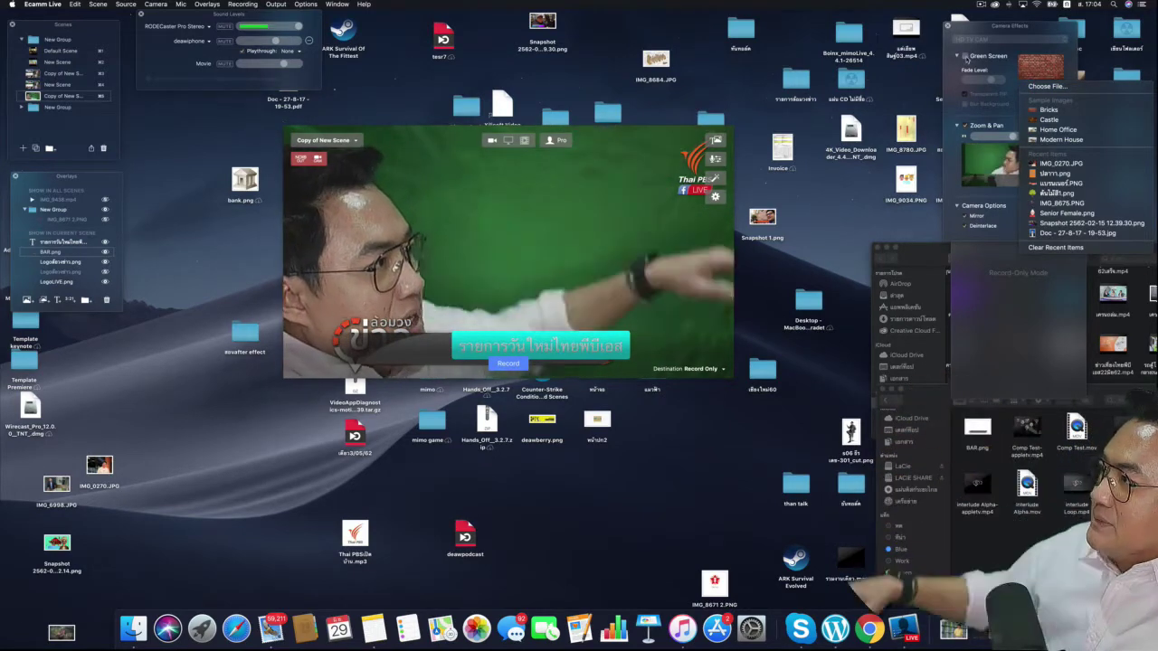
pyautogui.click(966, 58)
pyautogui.click(966, 56)
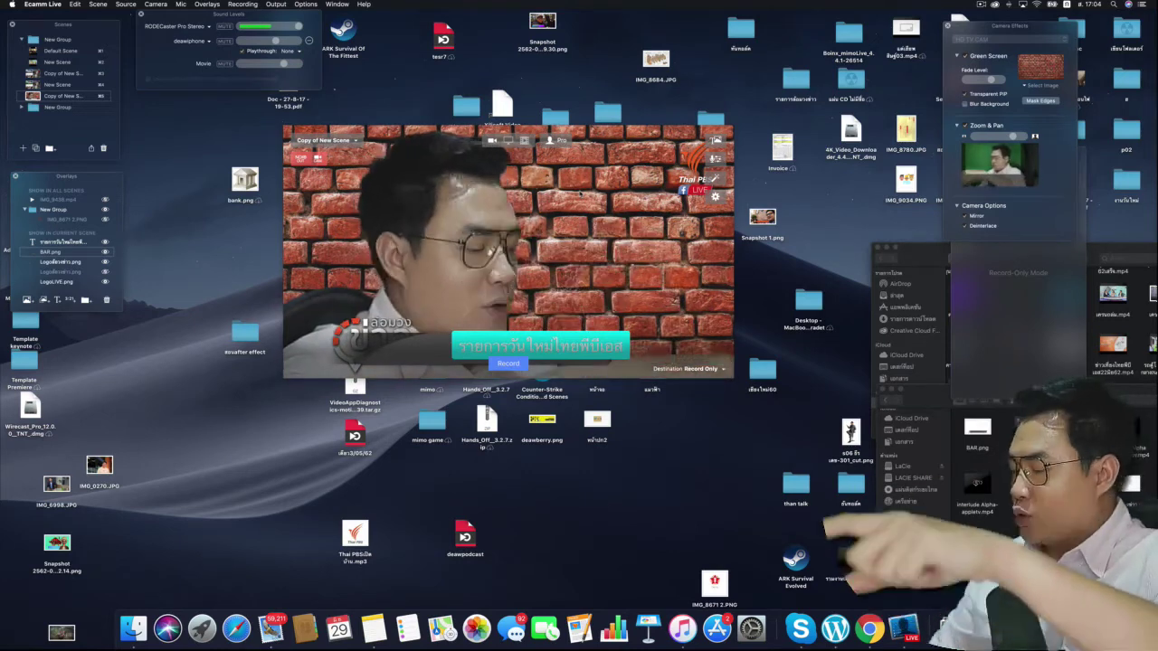
# Step: Show the phone camera in the scene once more and restore the green-screen camera
pyautogui.moveTo(583, 181)
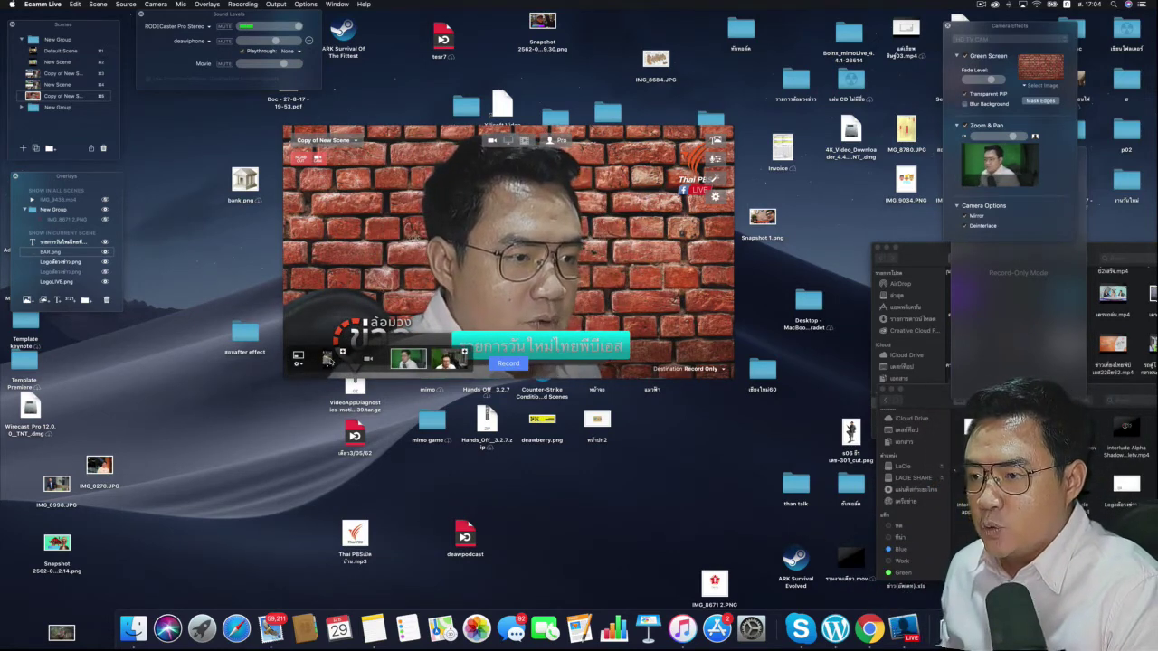
pyautogui.click(328, 359)
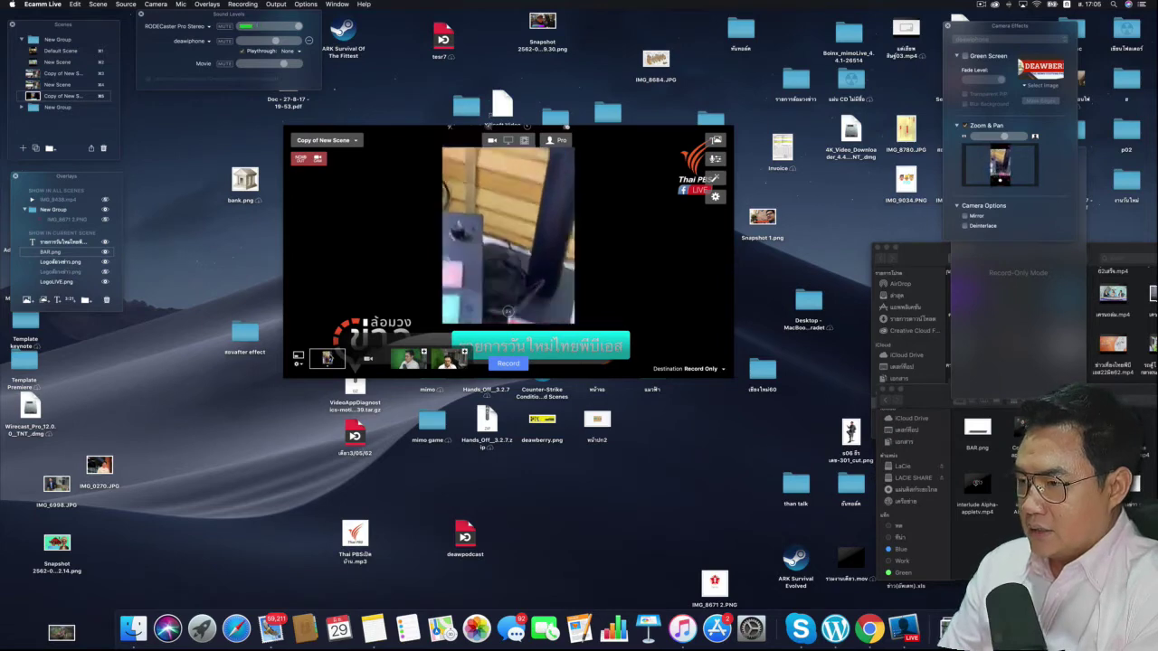
pyautogui.click(408, 359)
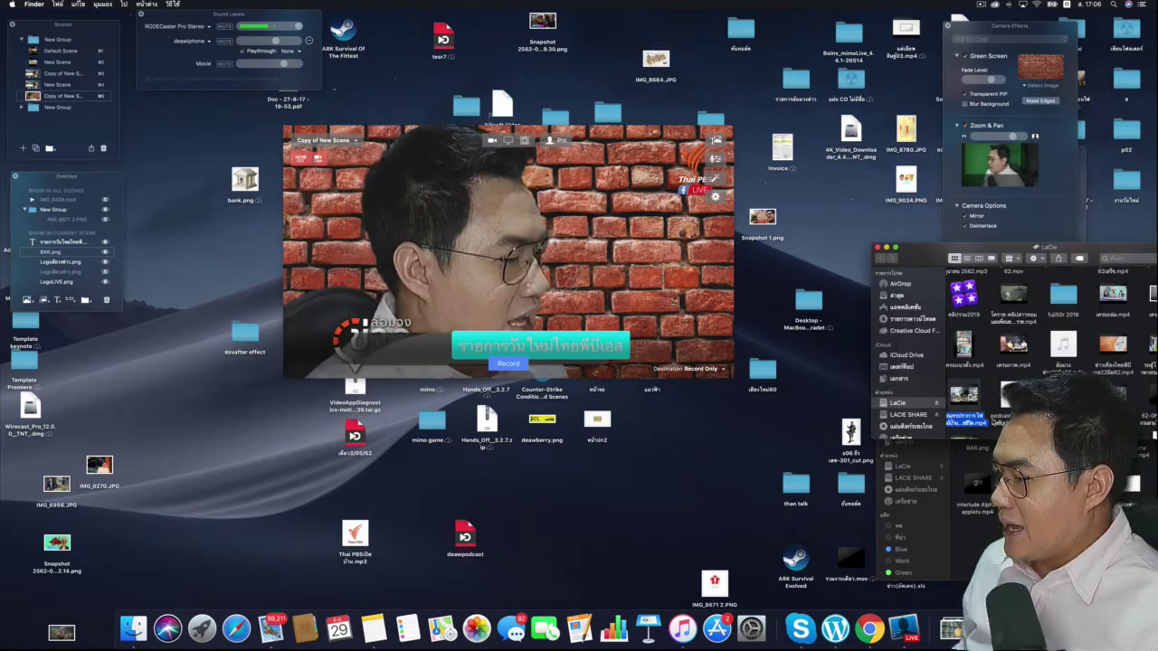
# Step: Examine all pages of installed applications in Launchpad, and return to the desktop
pyautogui.click(202, 629)
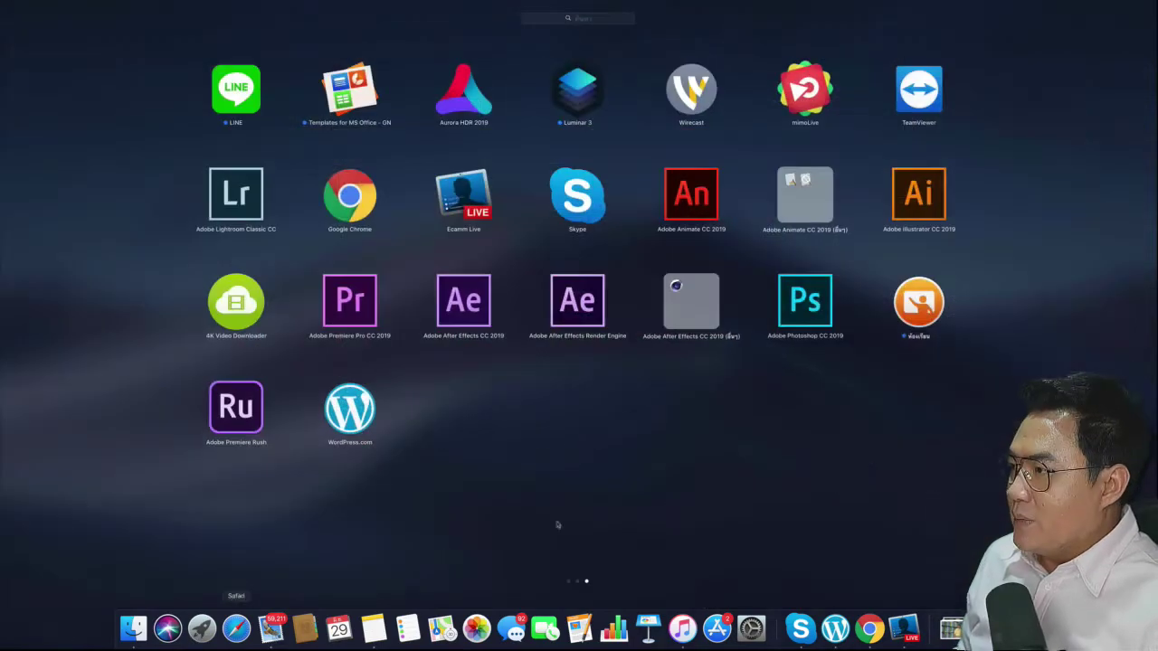
pyautogui.hscroll(-5, 399, 411)
pyautogui.hscroll(-5, 393, 412)
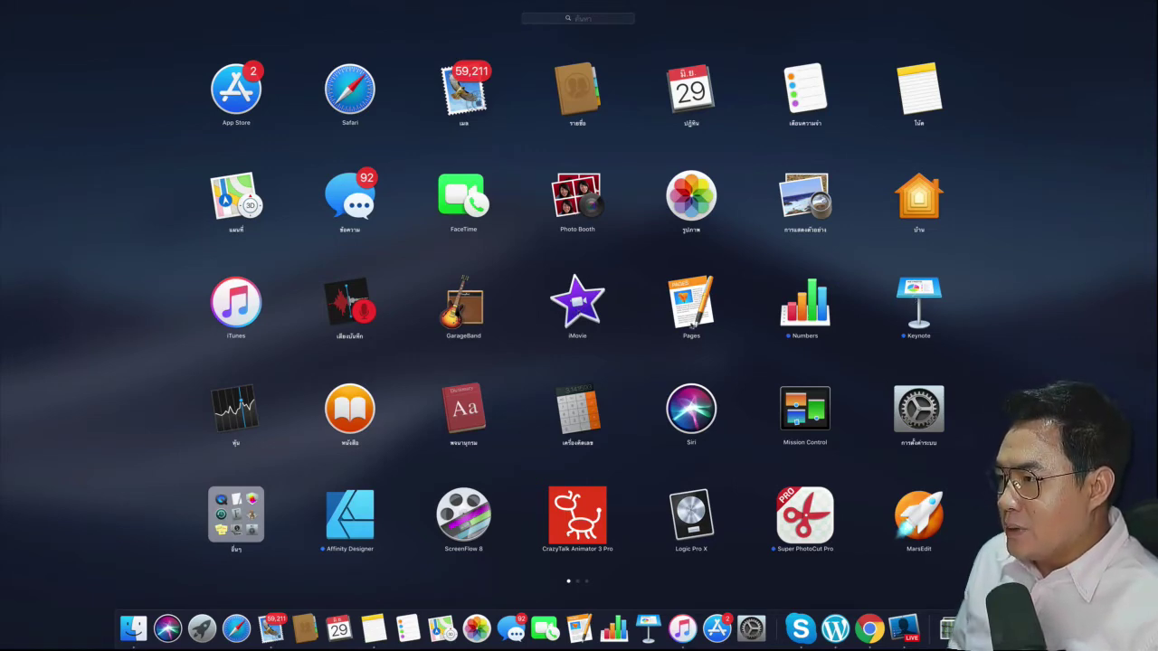
pyautogui.hscroll(5, 579, 308)
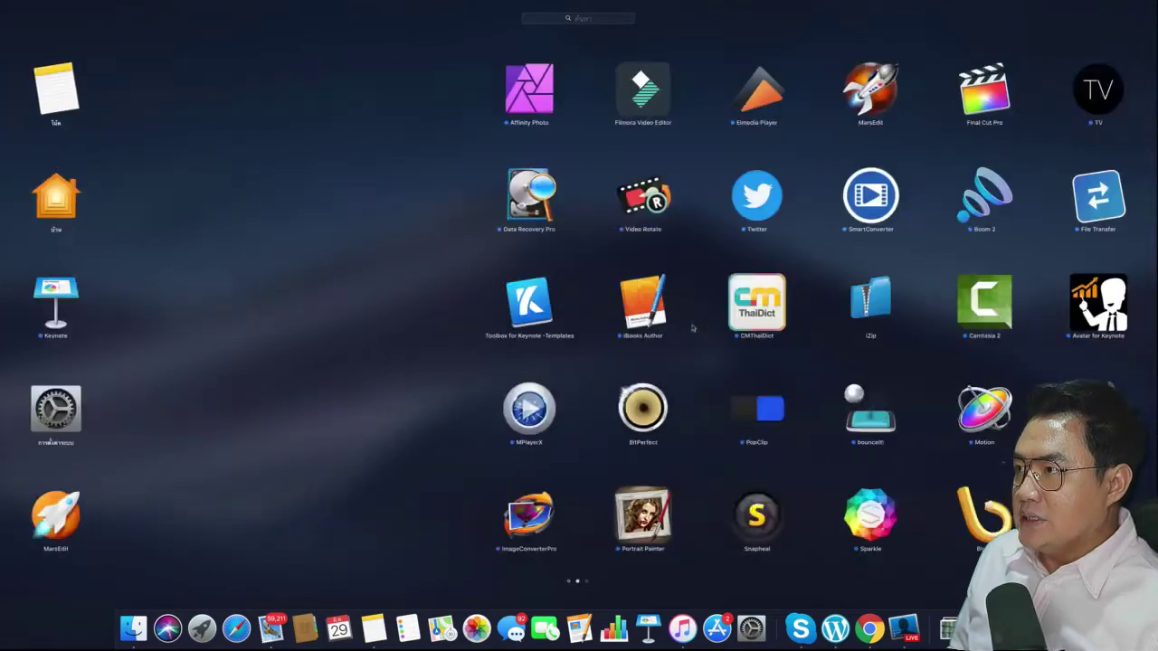
pyautogui.hscroll(-3, 579, 307)
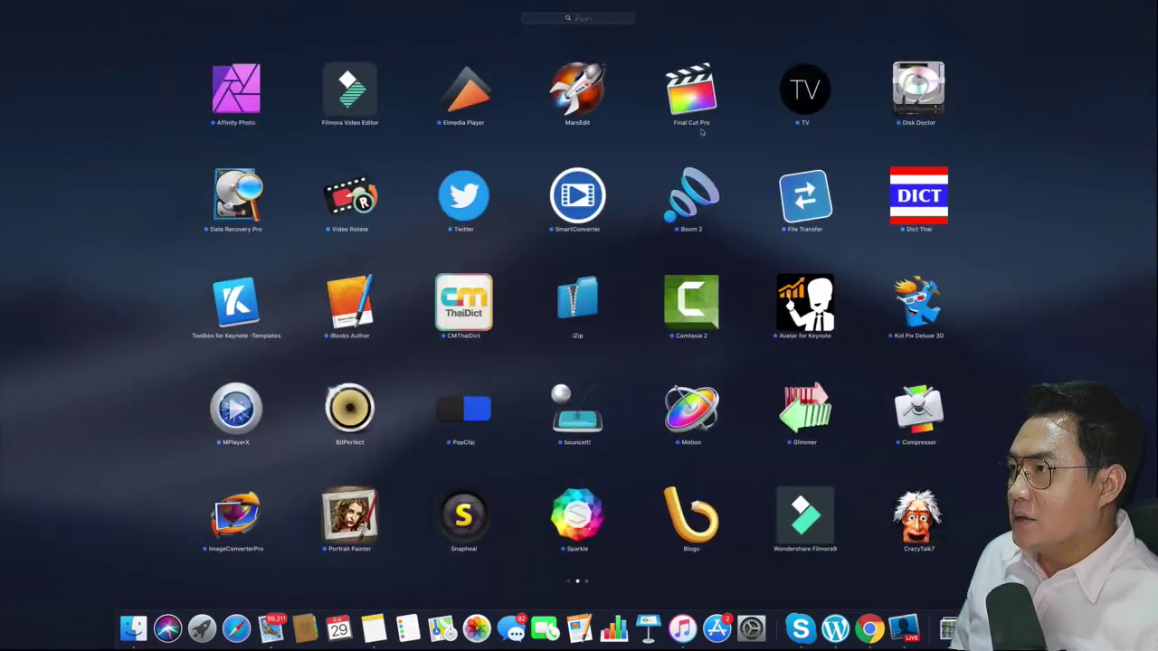
pyautogui.hscroll(3, 626, 288)
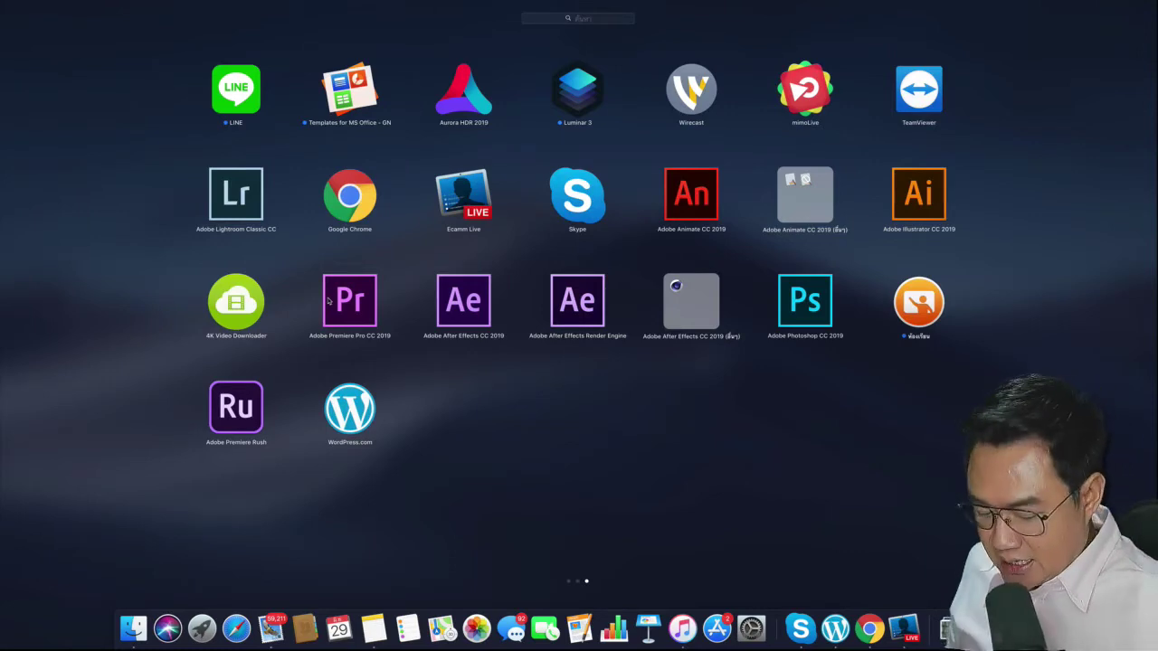
pyautogui.press('Escape')
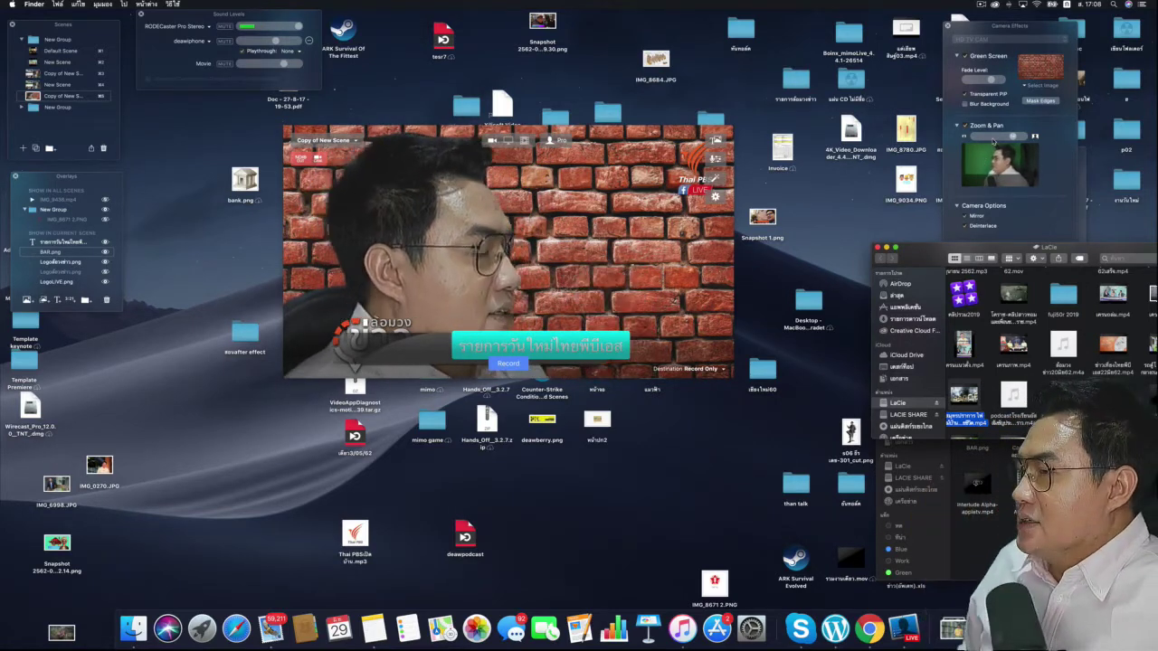
# Step: Disable the Green Screen effect to show the raw green backdrop, and enable it again
pyautogui.click(965, 56)
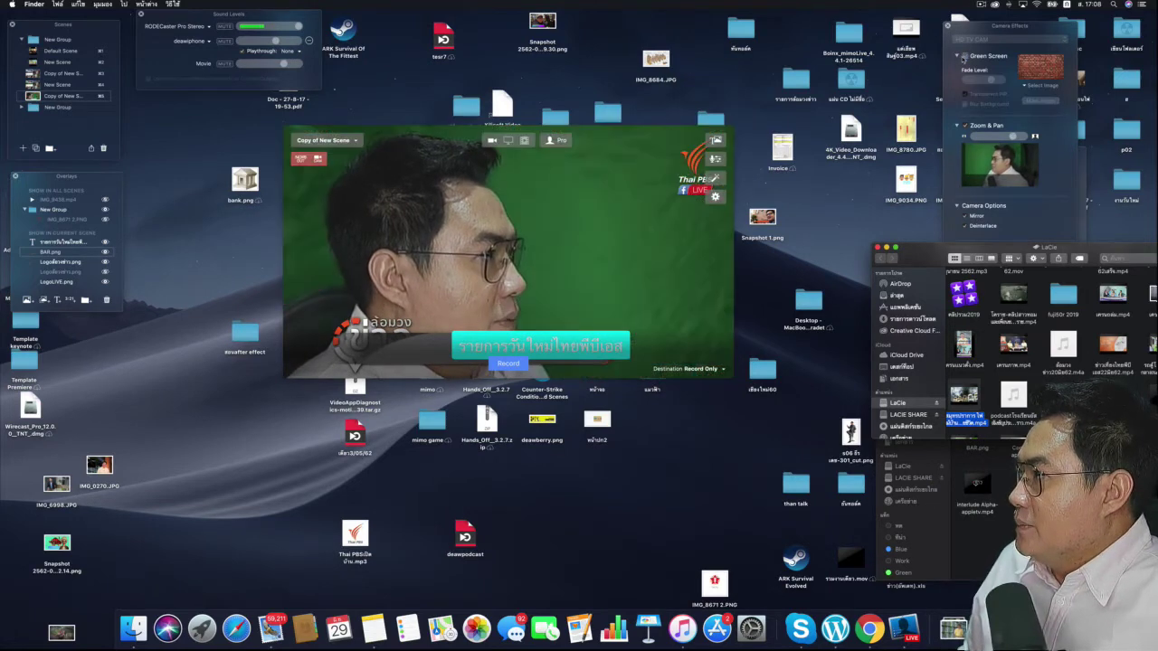
pyautogui.click(965, 57)
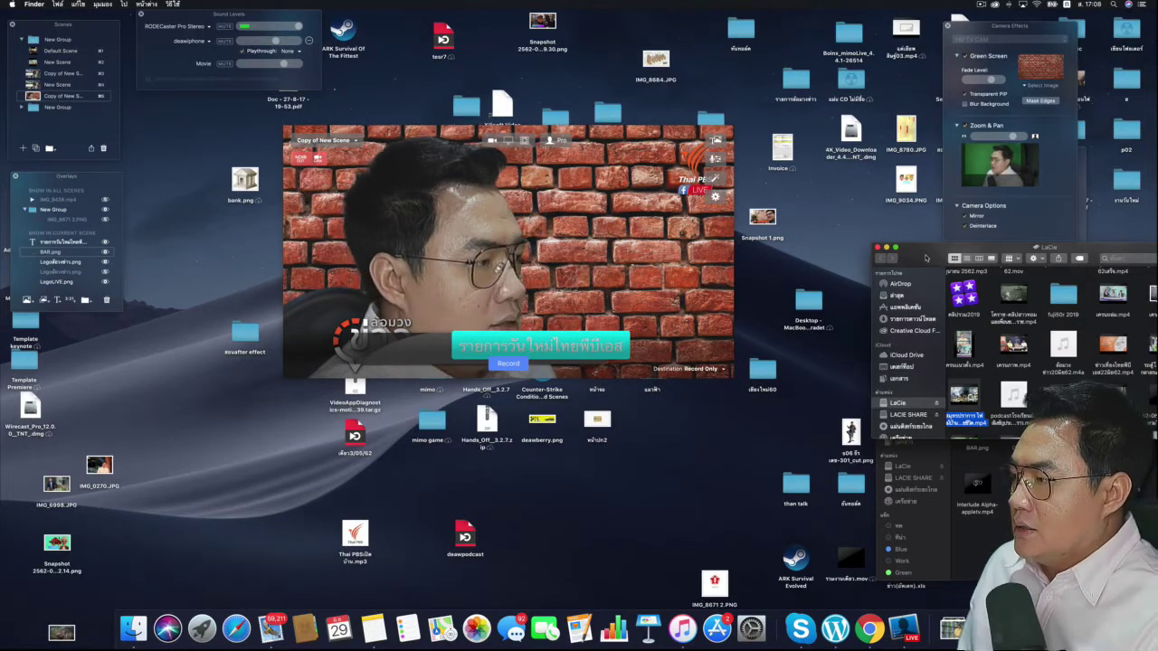
# Step: Move the LaCie Finder window higher, and pull the รายการล้อมวงข่าว folder window out beside the live preview
pyautogui.moveTo(925, 258); pyautogui.dragTo(914, 201)
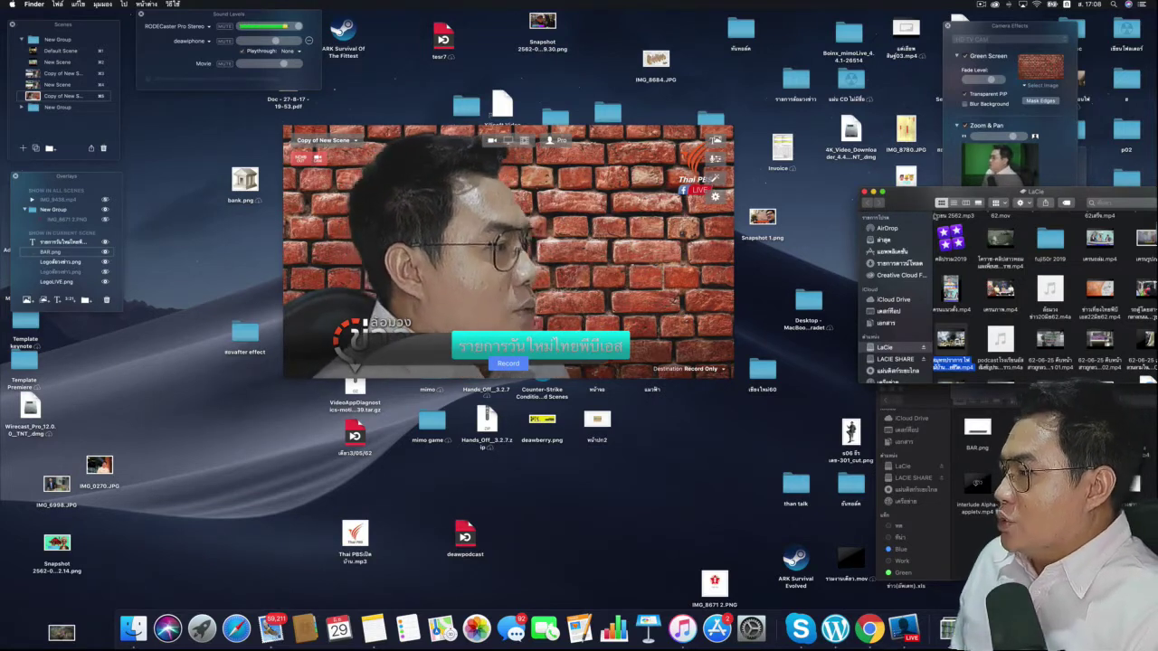
pyautogui.moveTo(380, 343)
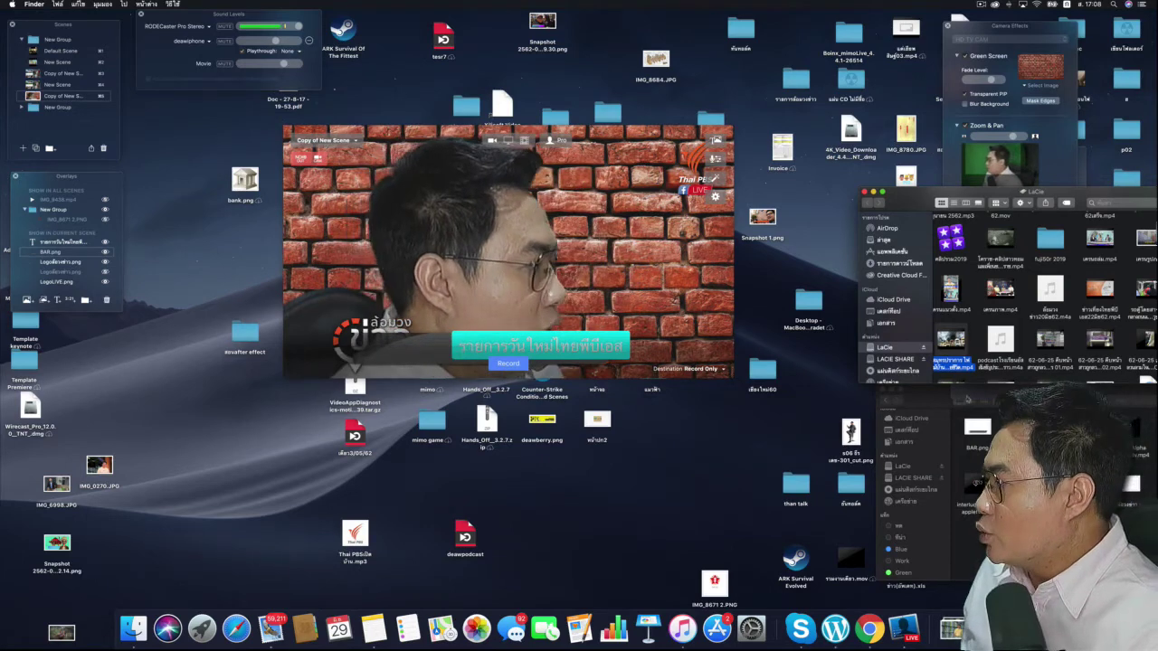
pyautogui.moveTo(924, 403); pyautogui.dragTo(798, 372)
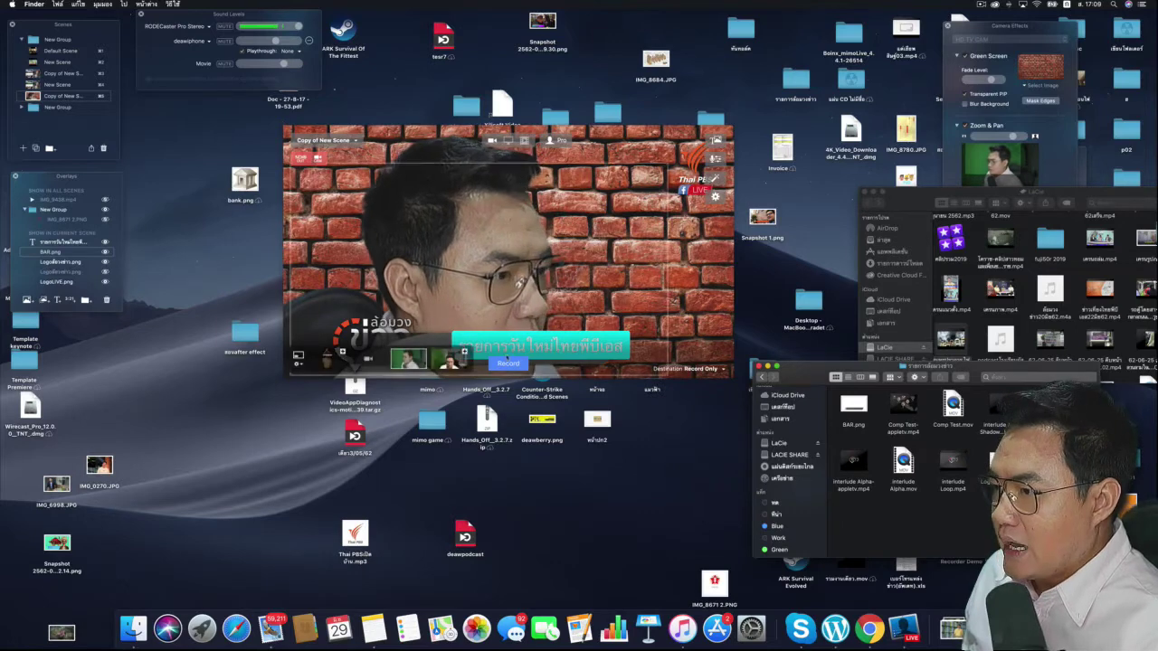
# Step: Shift the รายการวันใหม่ไทยพีบีเอส text overlay slightly toward the logo, and open a new text overlay without adding it
pyautogui.click(523, 349)
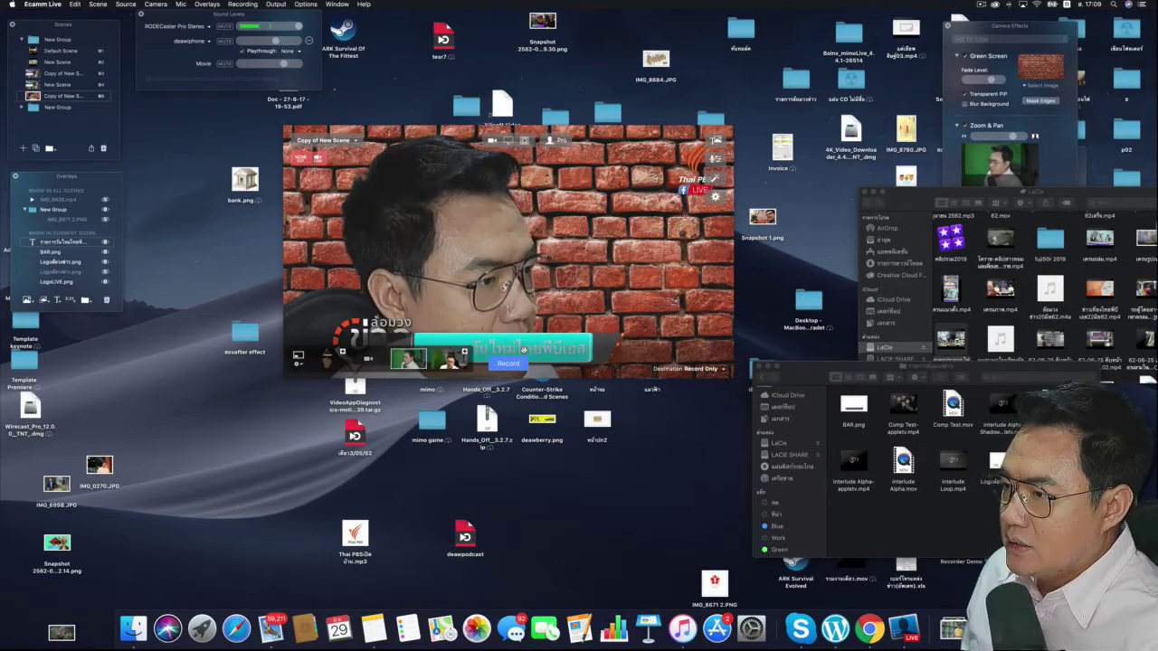
pyautogui.click(56, 299)
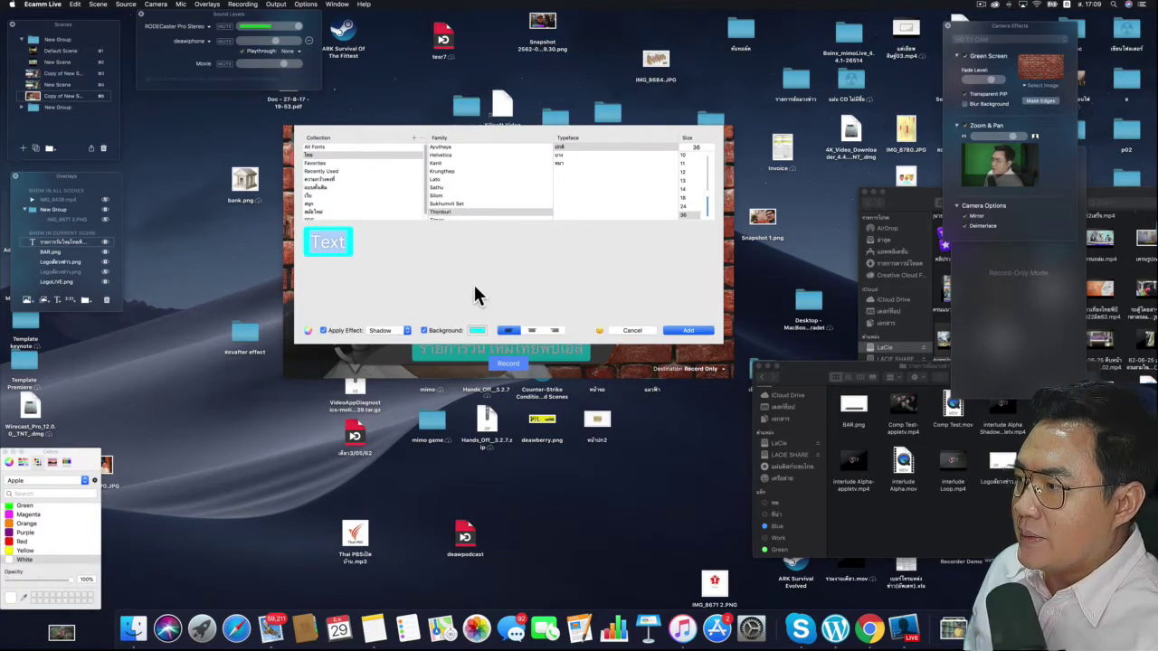
pyautogui.click(630, 331)
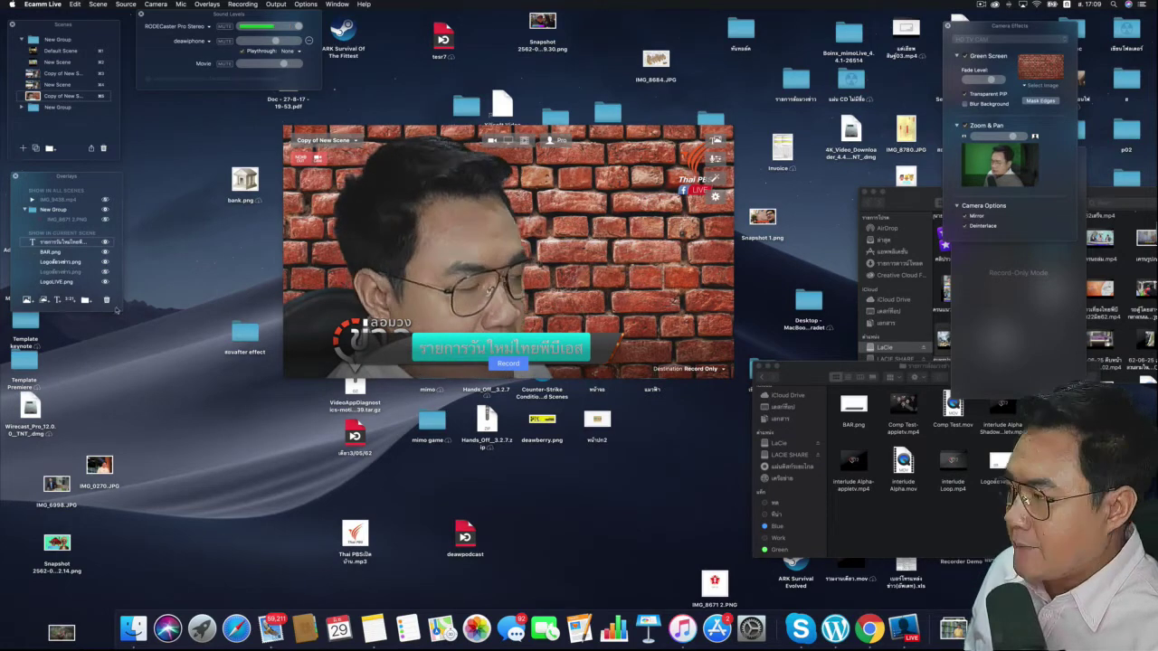
# Step: Move the LaCie Finder window up beside the live preview, and add the โคราช video clip to the scene for playback
pyautogui.click(901, 201)
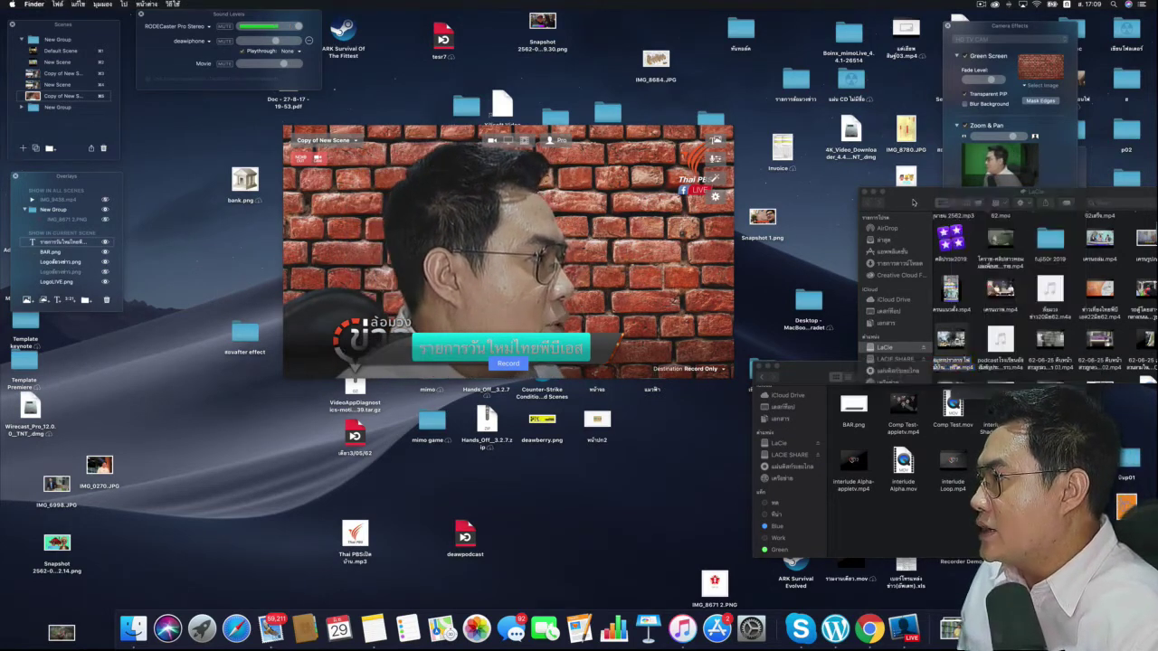
pyautogui.moveTo(899, 204); pyautogui.dragTo(835, 146)
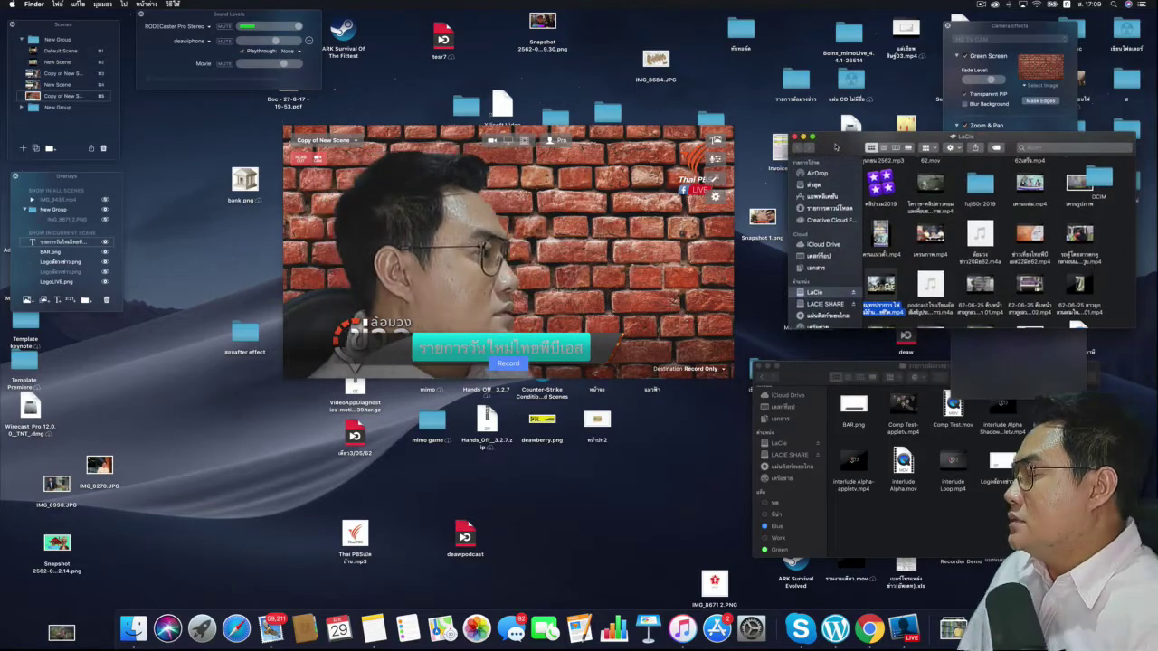
pyautogui.scroll(3, 930, 231)
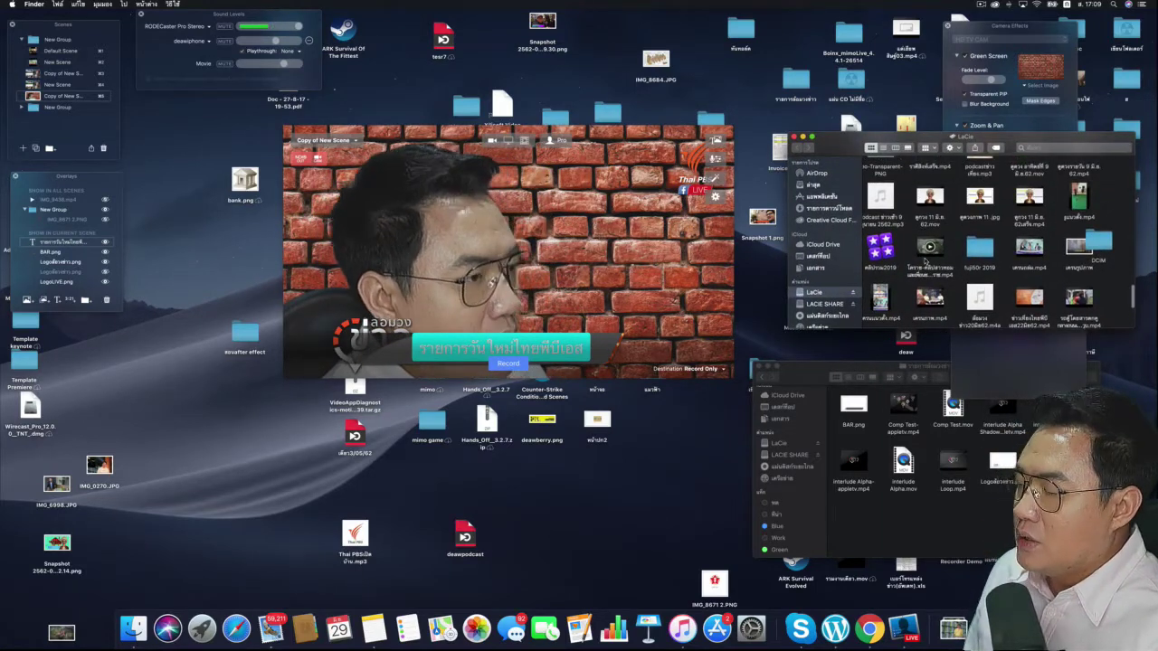
pyautogui.scroll(-3, 930, 250)
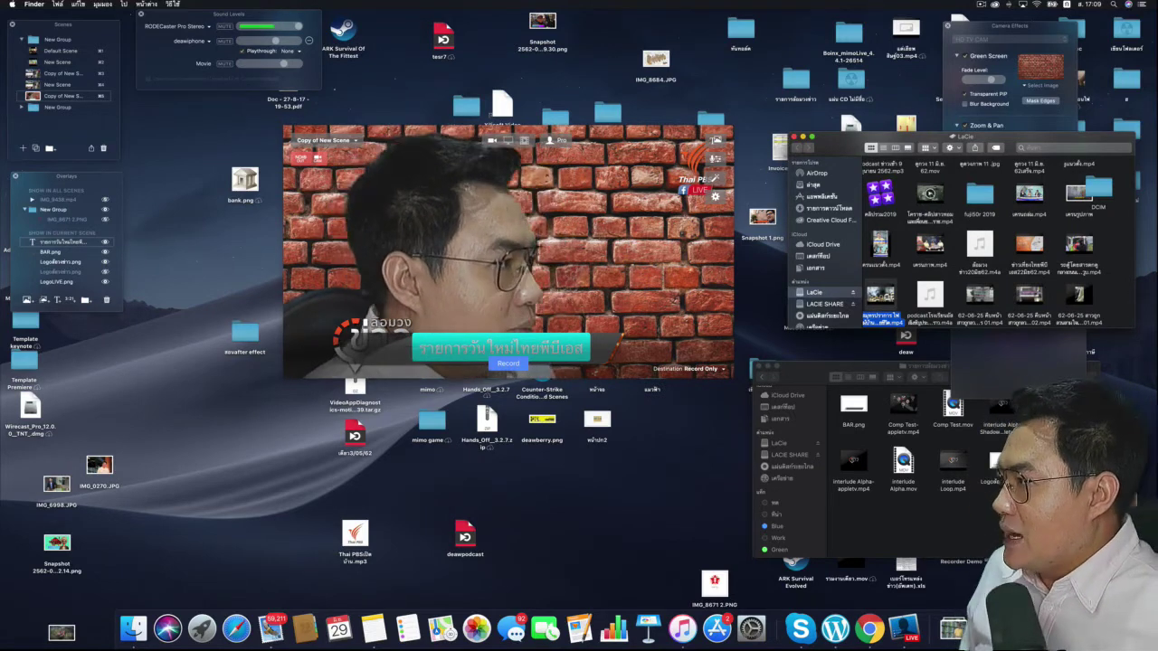
pyautogui.moveTo(930, 194); pyautogui.dragTo(604, 229)
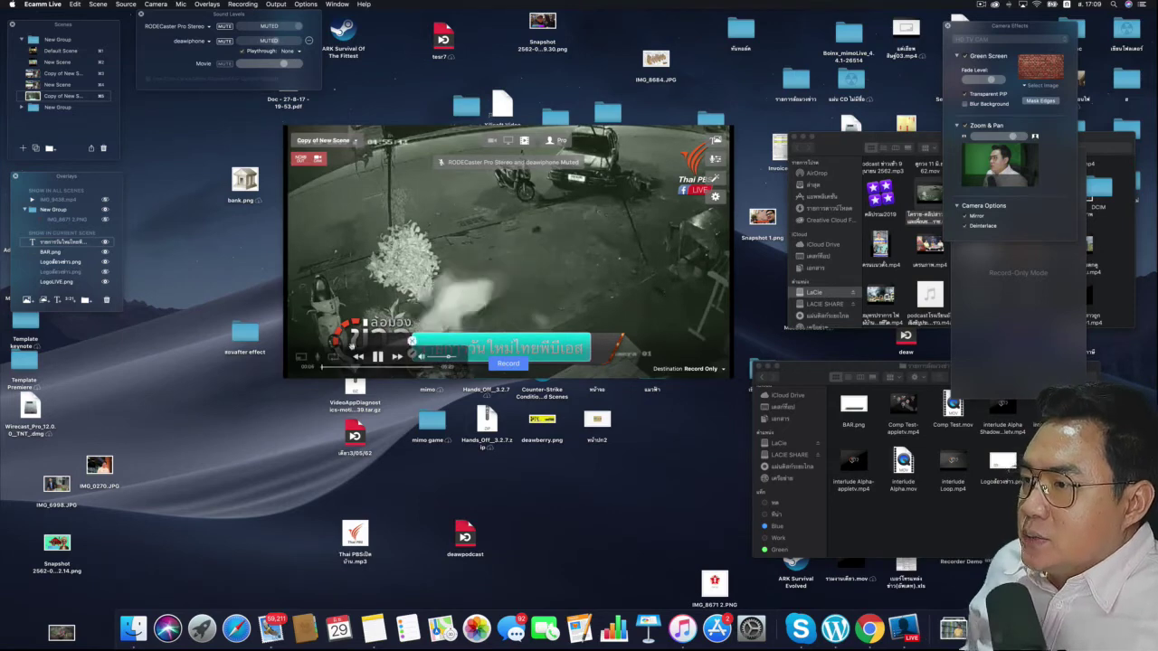
# Step: Unmute the RODECaster Pro Stereo microphone over the playing clip, and switch playback to the สมุทรปราการ house-fire clip with the microphone live
pyautogui.press('super+shift+m')
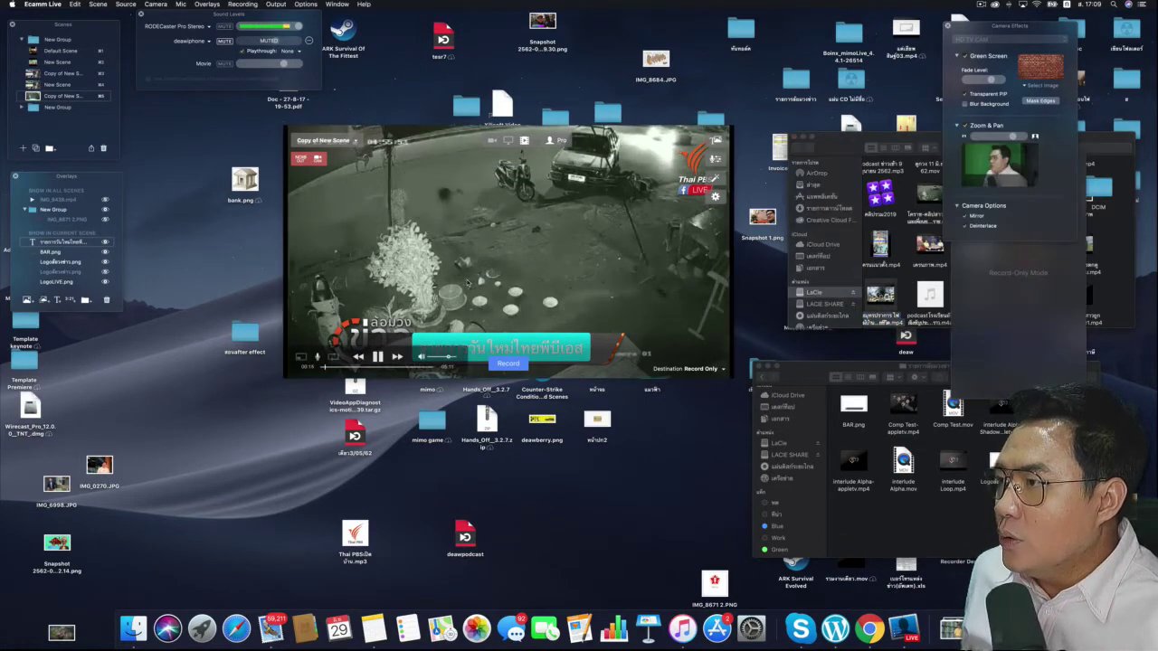
pyautogui.press('super+5')
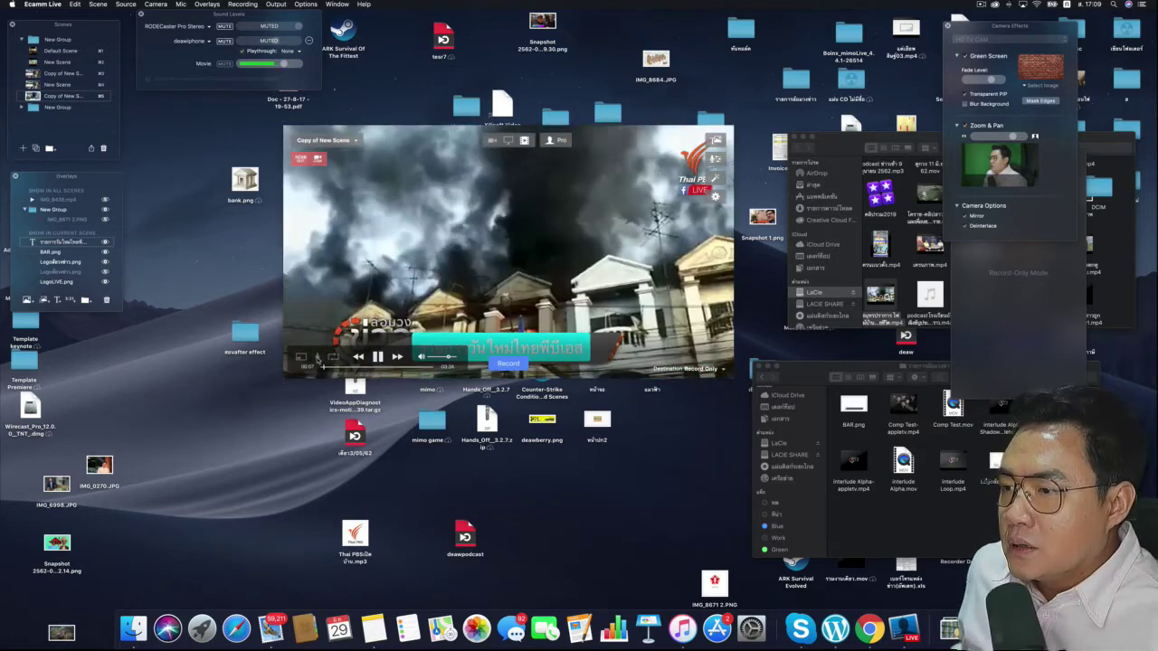
pyautogui.press('super+shift+m')
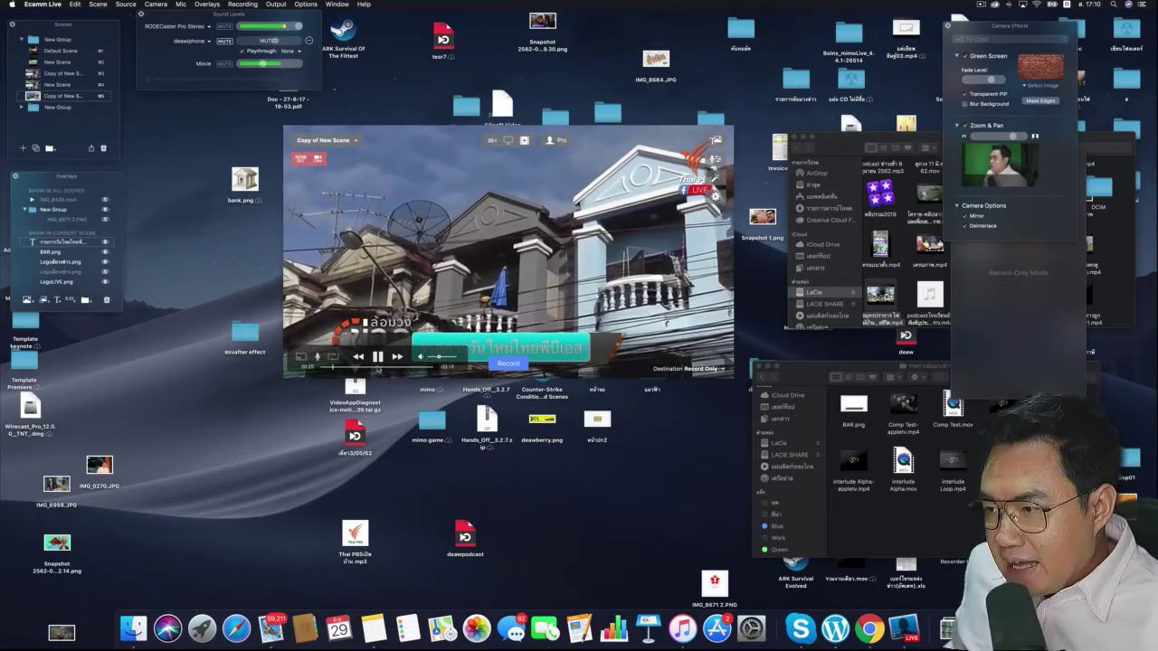
# Step: Skip ahead in the house-fire clip, and unmute the RODECaster Pro Stereo microphone during playback
pyautogui.click(379, 367)
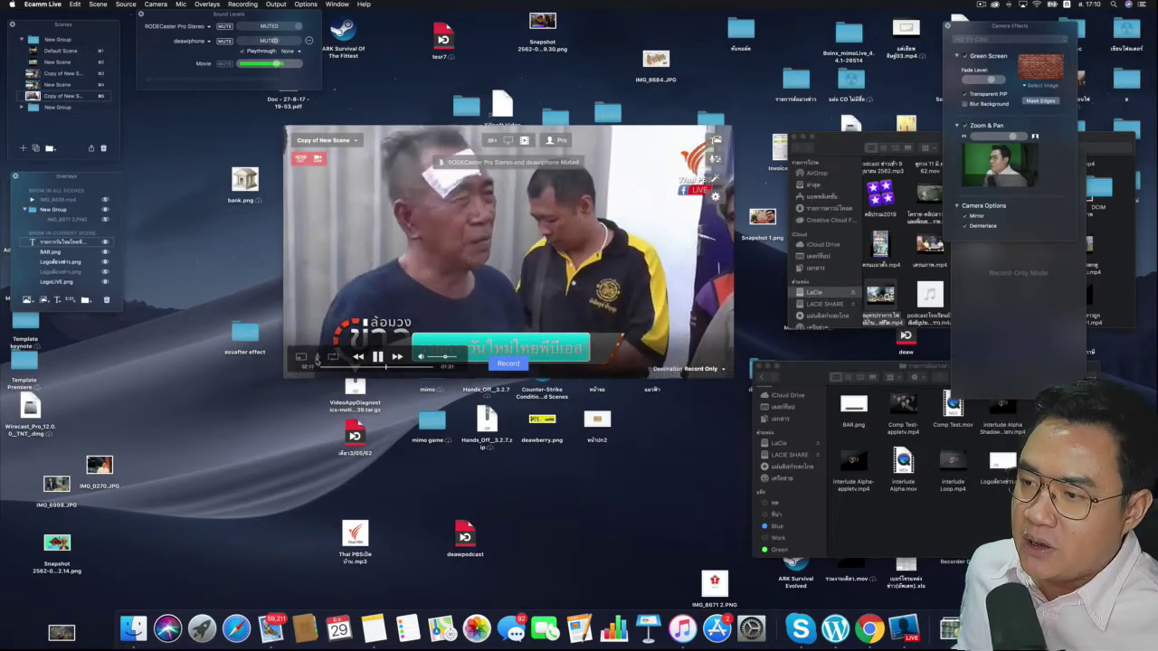
pyautogui.click(316, 357)
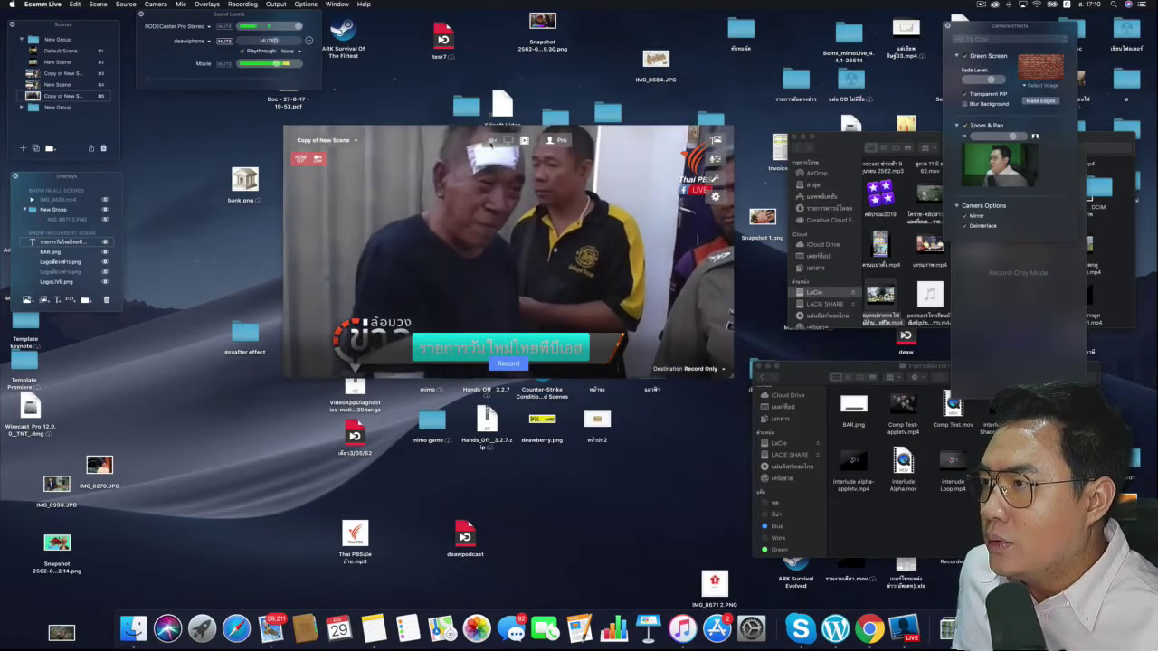
# Step: Switch the scene from the video clip to the camera, share the screen, and return to the camera
pyautogui.click(491, 142)
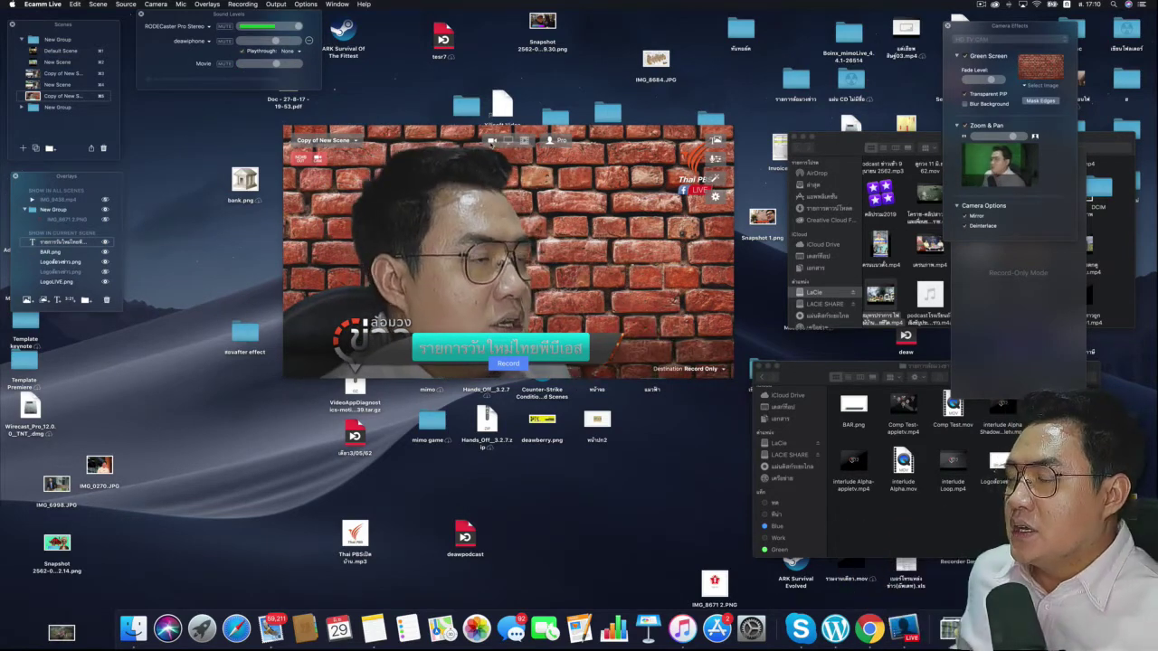
pyautogui.click(508, 141)
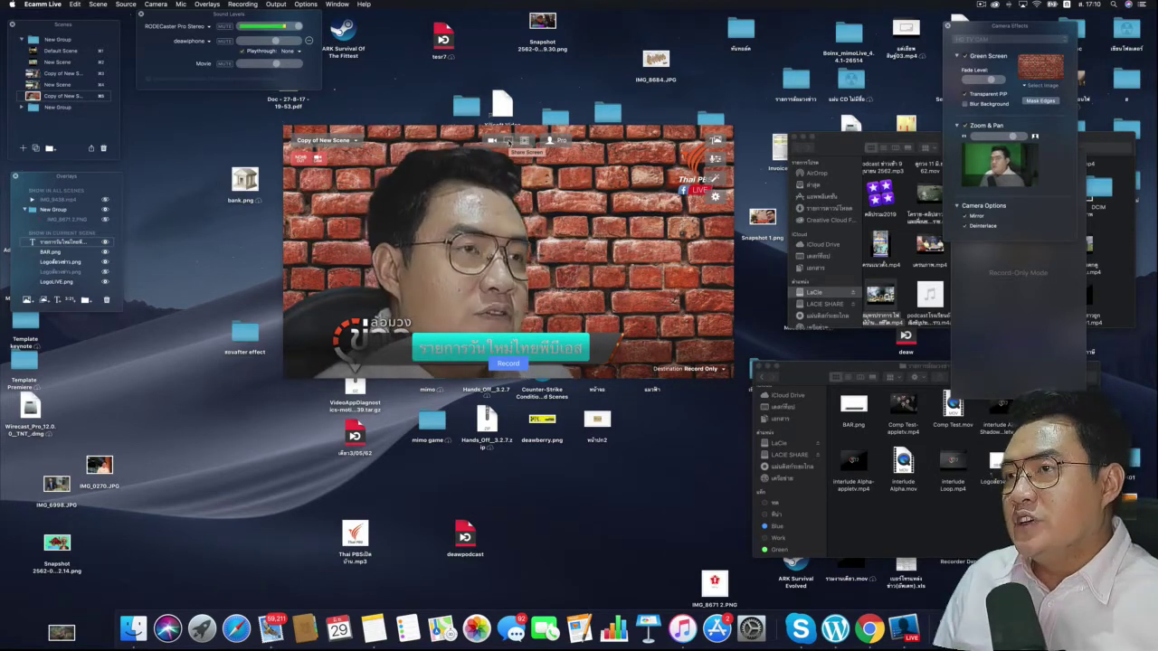
pyautogui.click(508, 141)
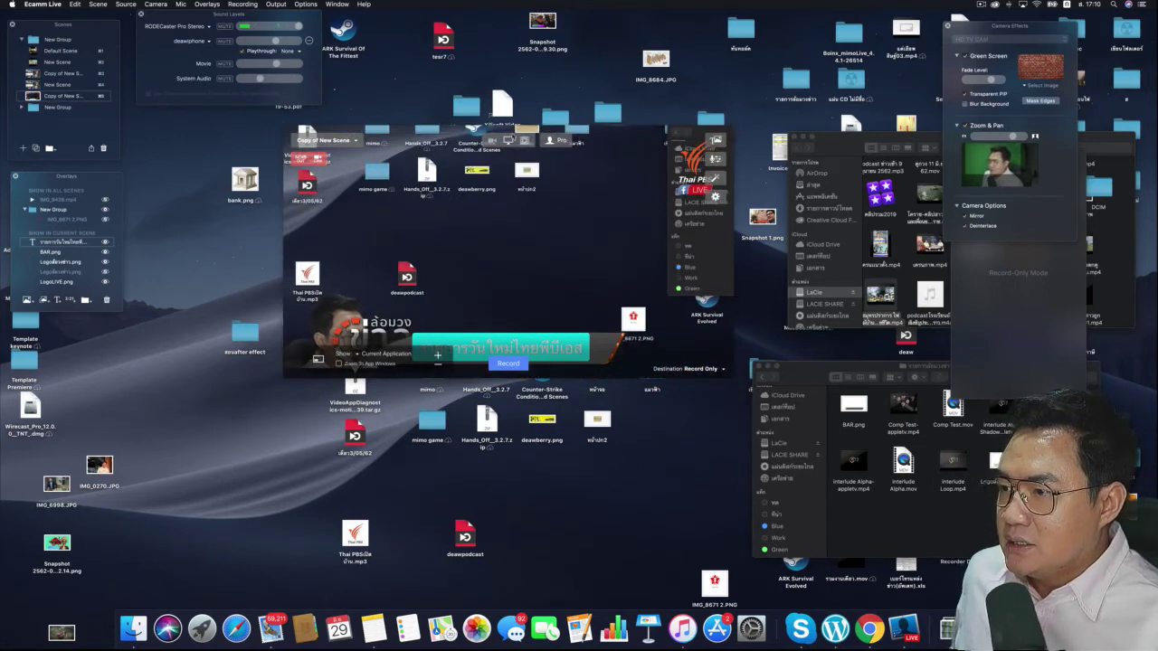
pyautogui.click(491, 142)
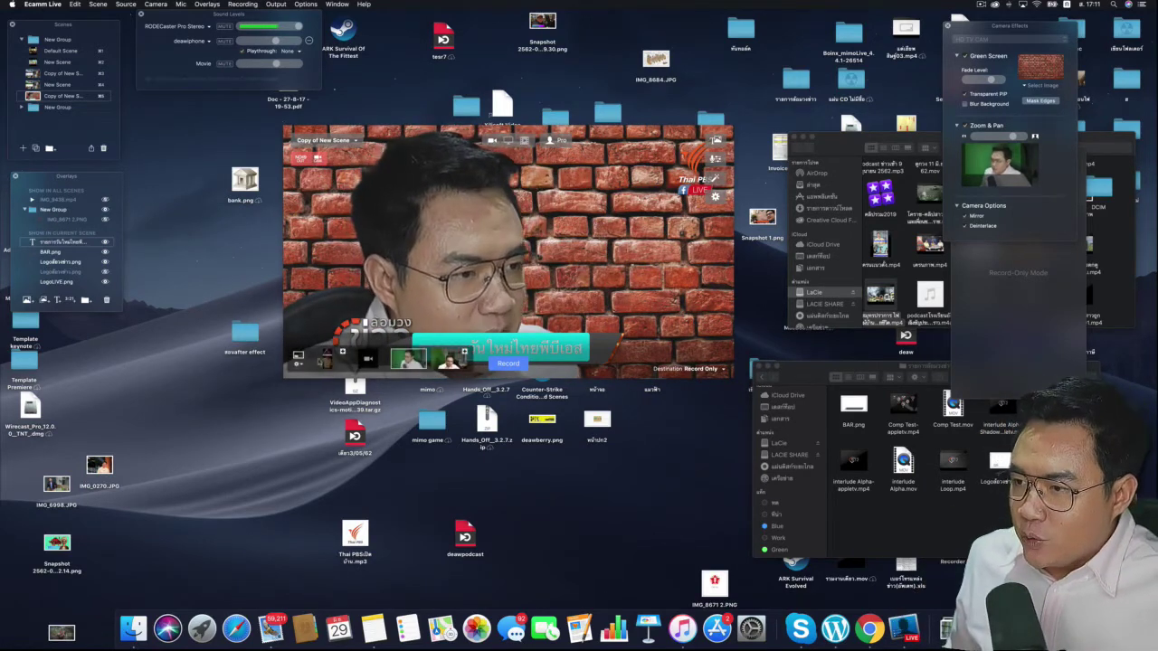
# Step: Show the connected iPhone's screen as the camera source, and switch back to the green screen camera
pyautogui.click(328, 359)
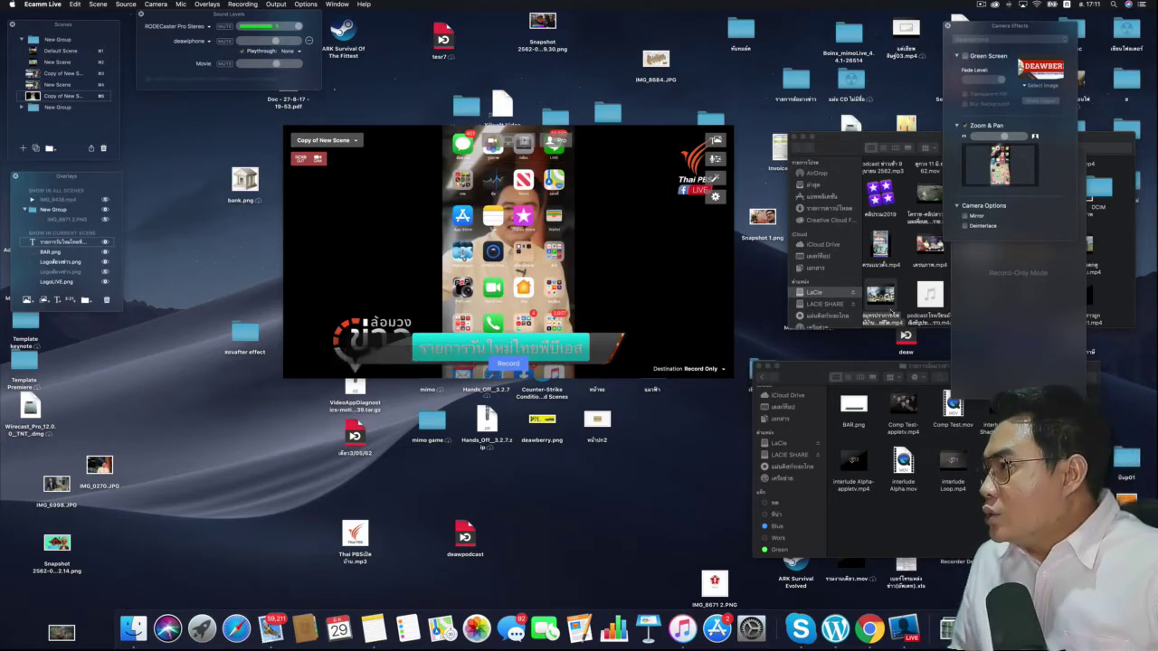
pyautogui.scroll(2, 930, 344)
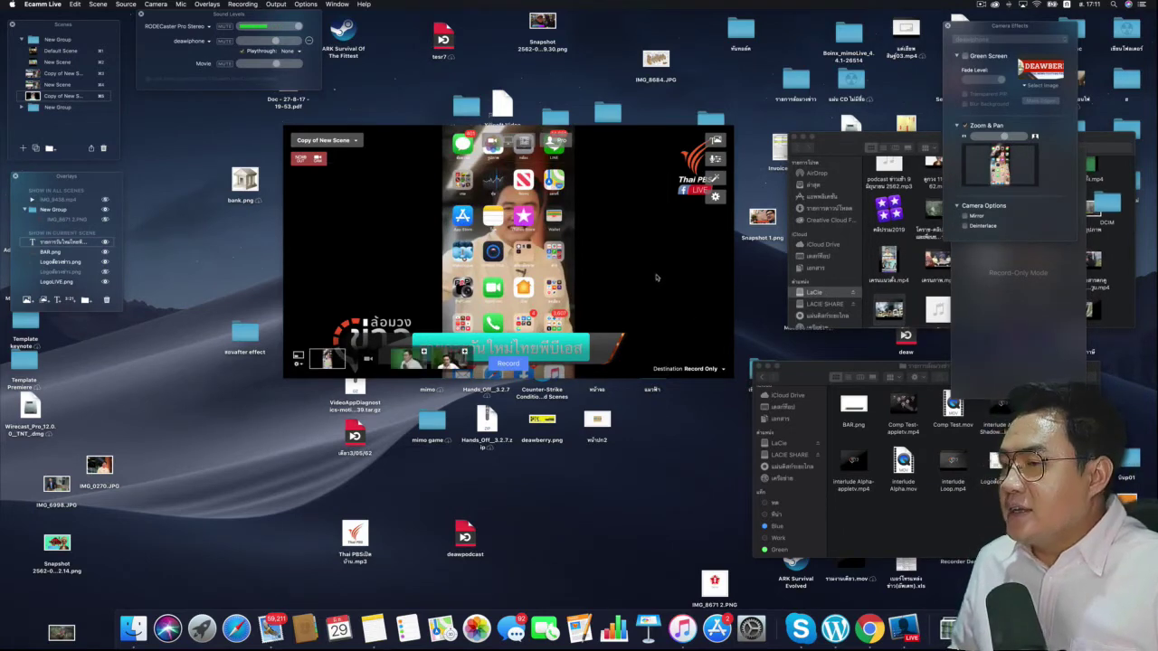
pyautogui.click(449, 359)
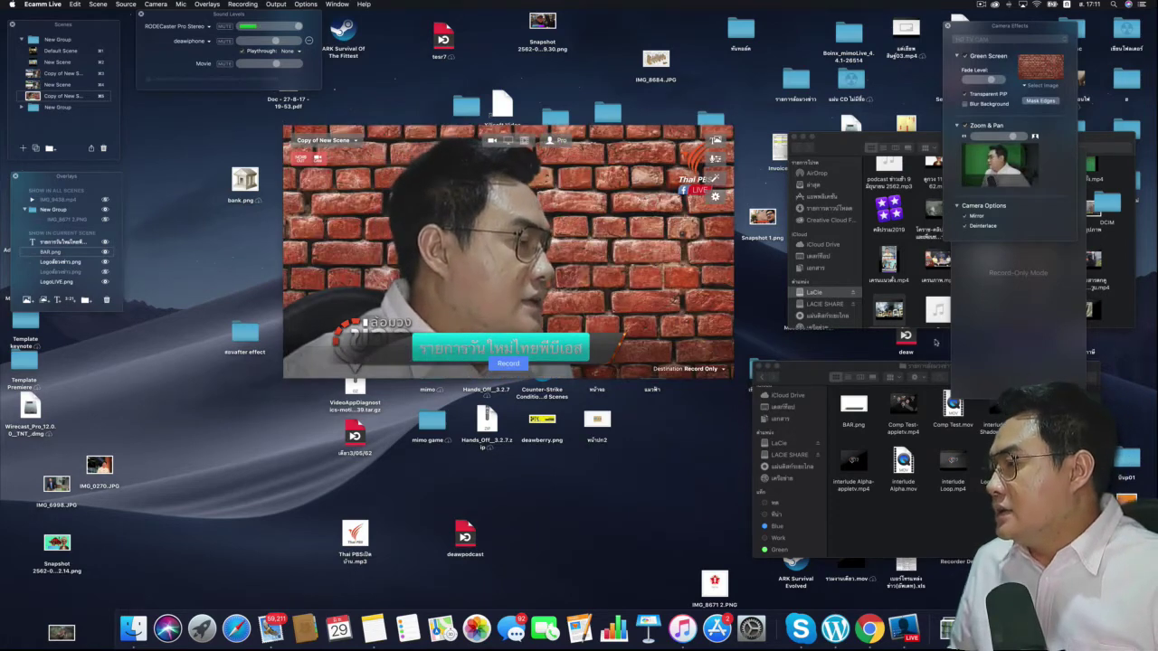
# Step: Move the LaCie Finder window lower on the desktop, and quit Ecamm Live
pyautogui.moveTo(858, 152); pyautogui.dragTo(845, 223)
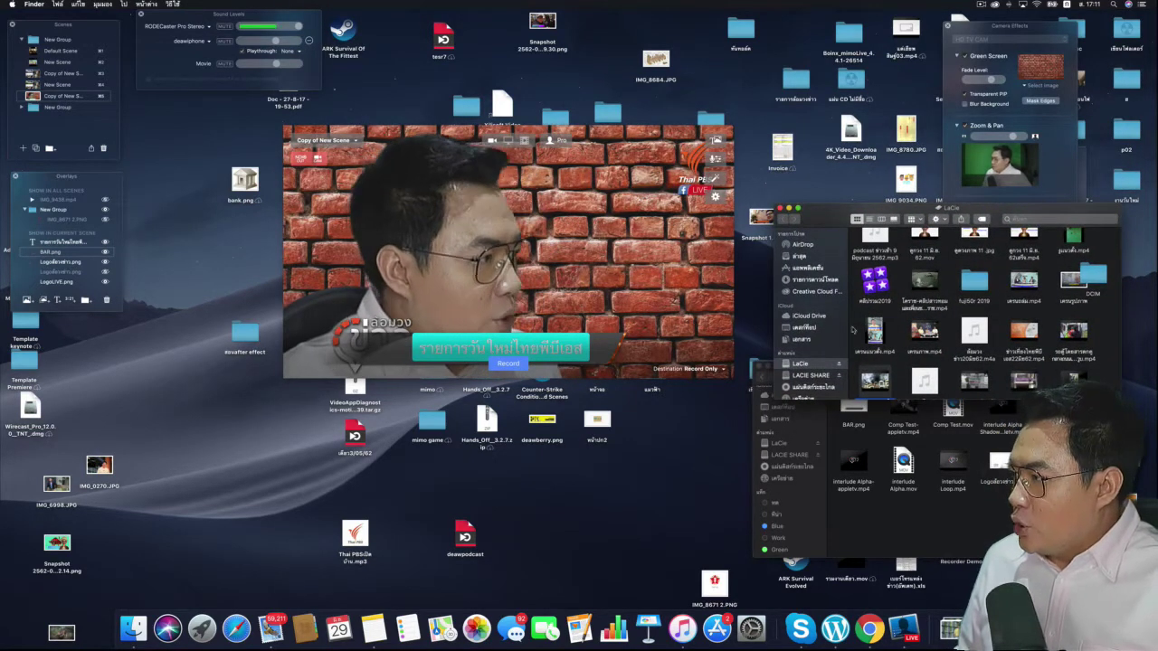
pyautogui.moveTo(454, 289)
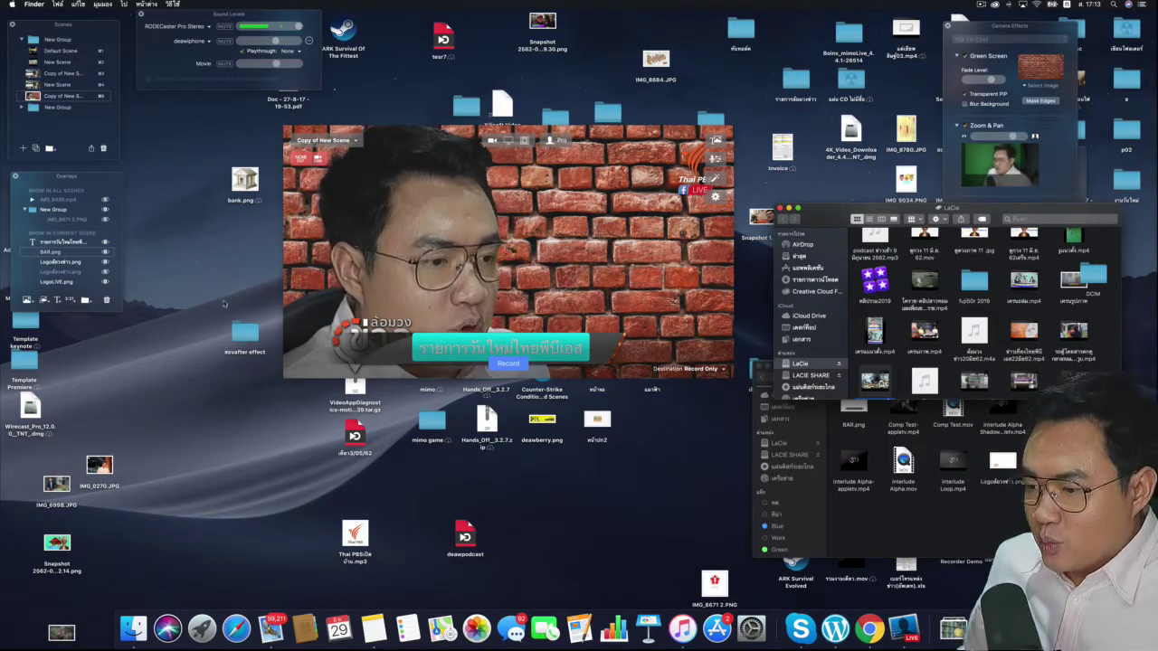
pyautogui.click(902, 630)
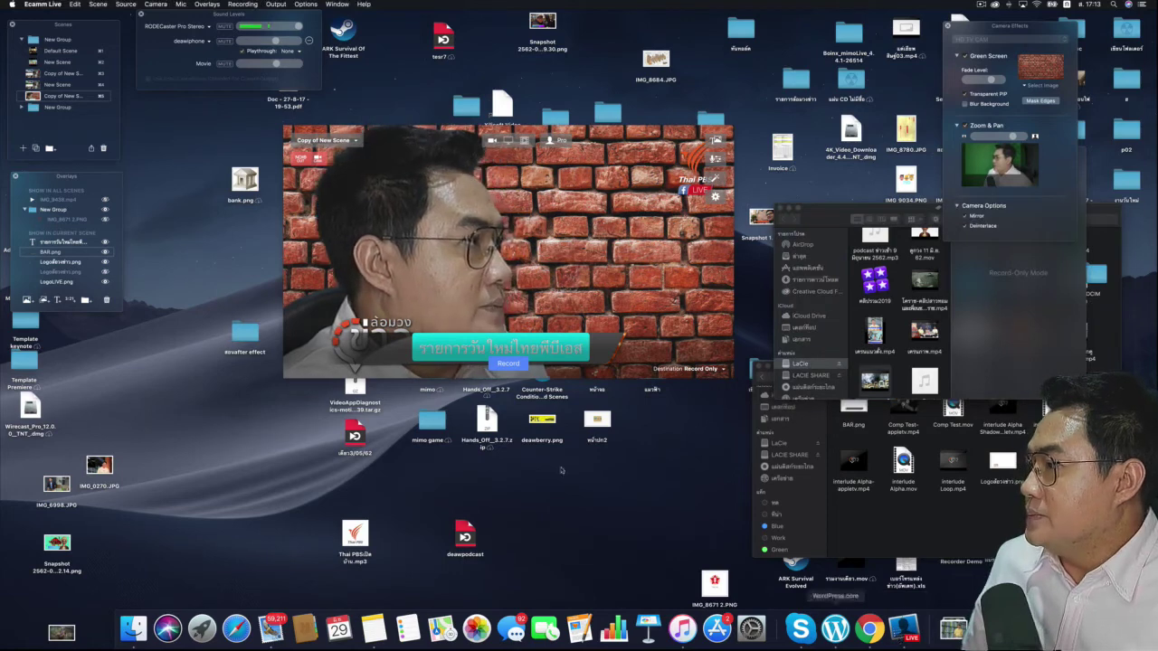
pyautogui.click(42, 5)
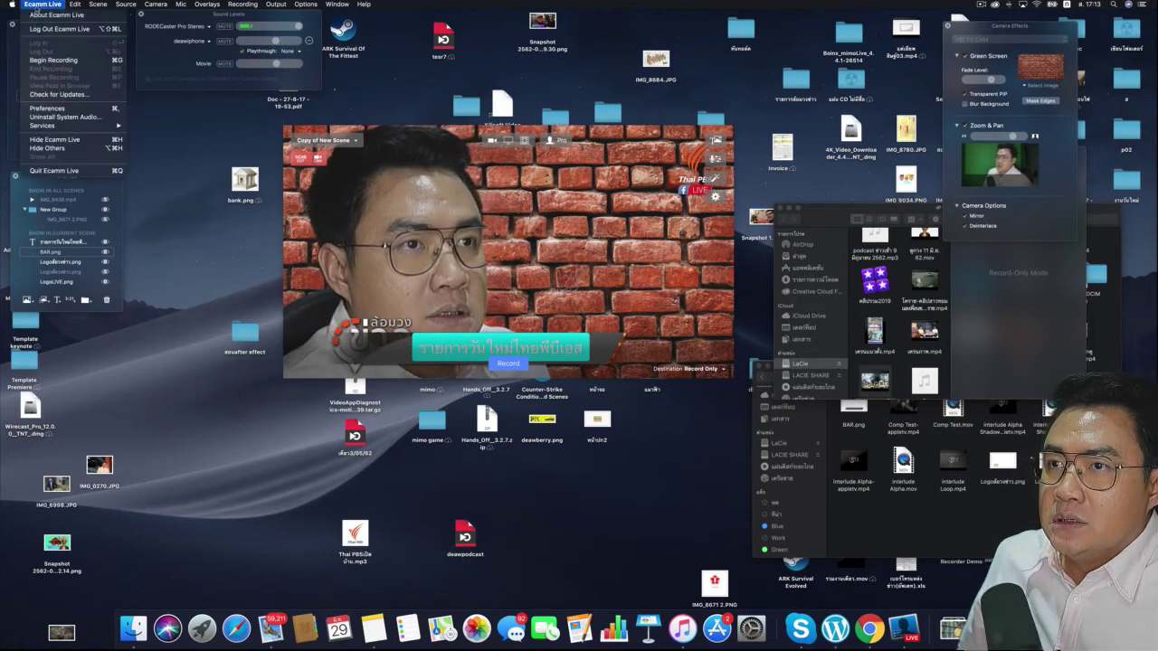
pyautogui.click(54, 171)
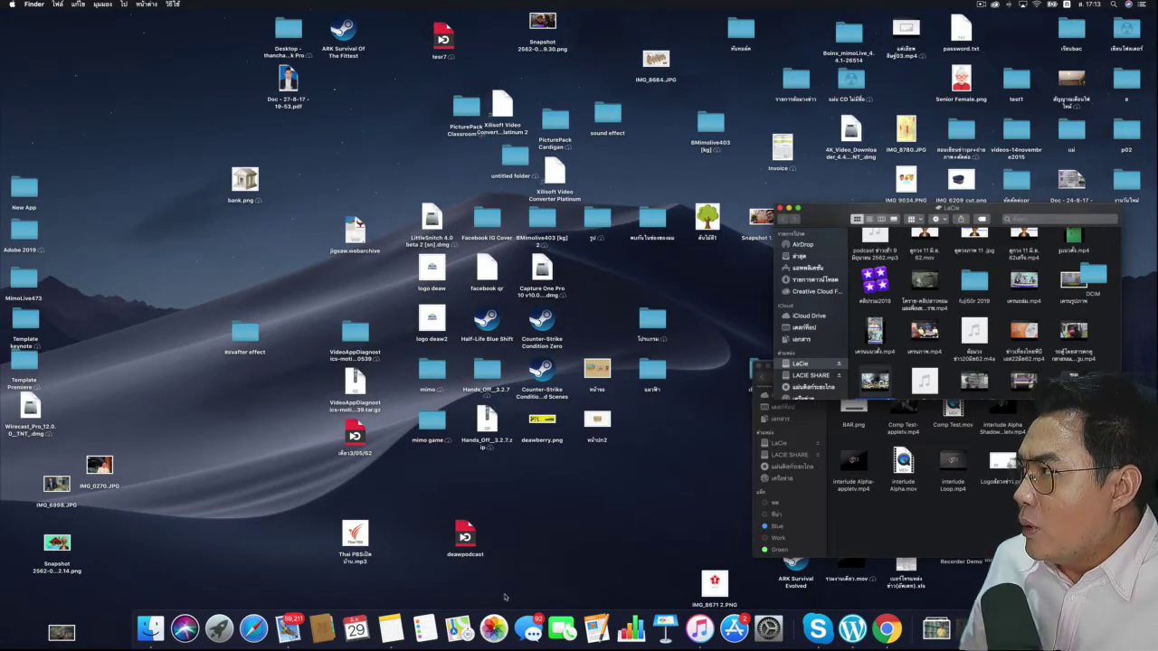
# Step: Launch mimoLive from Launchpad, and close the Mail window behind its start dialog
pyautogui.click(219, 629)
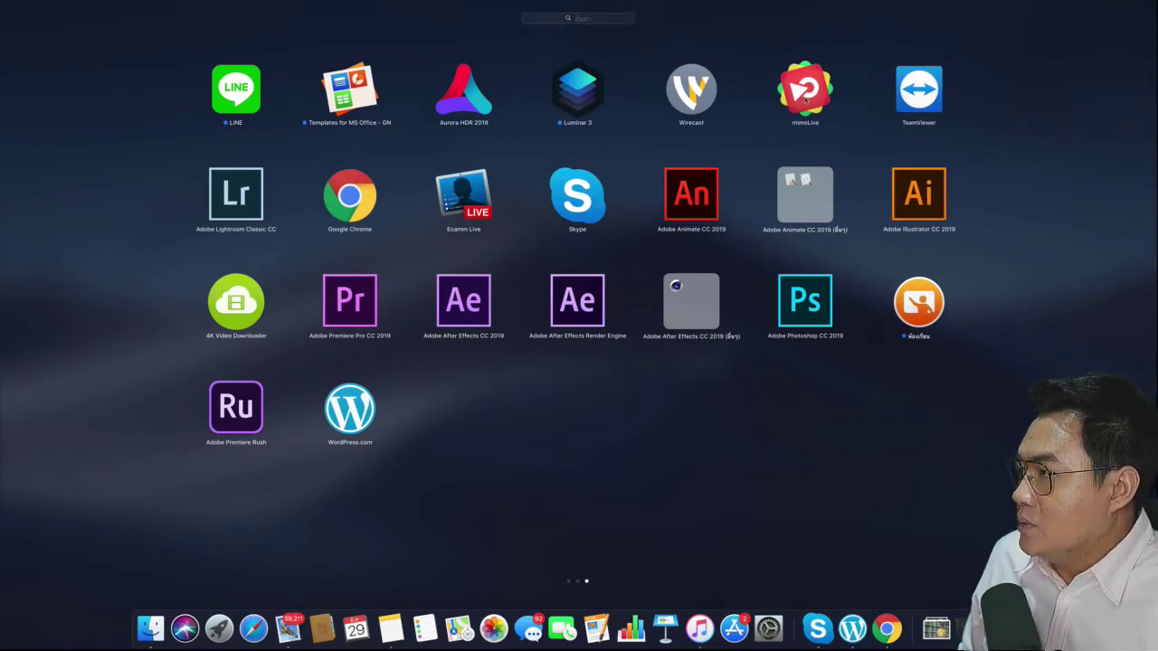
pyautogui.click(808, 93)
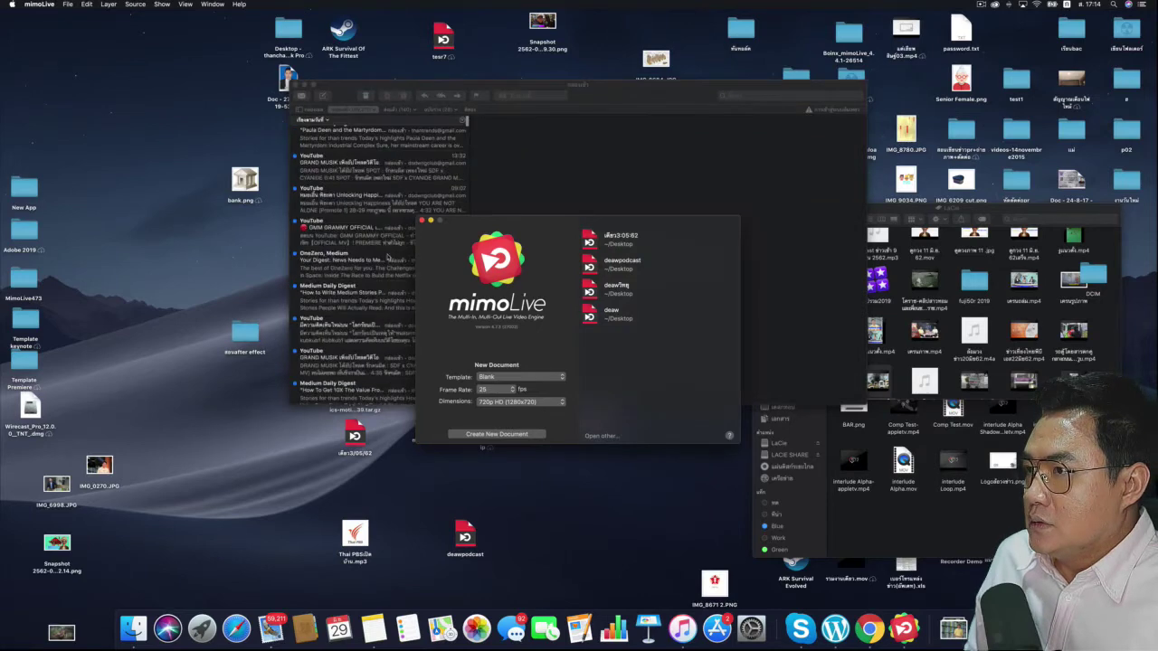
pyautogui.click(296, 86)
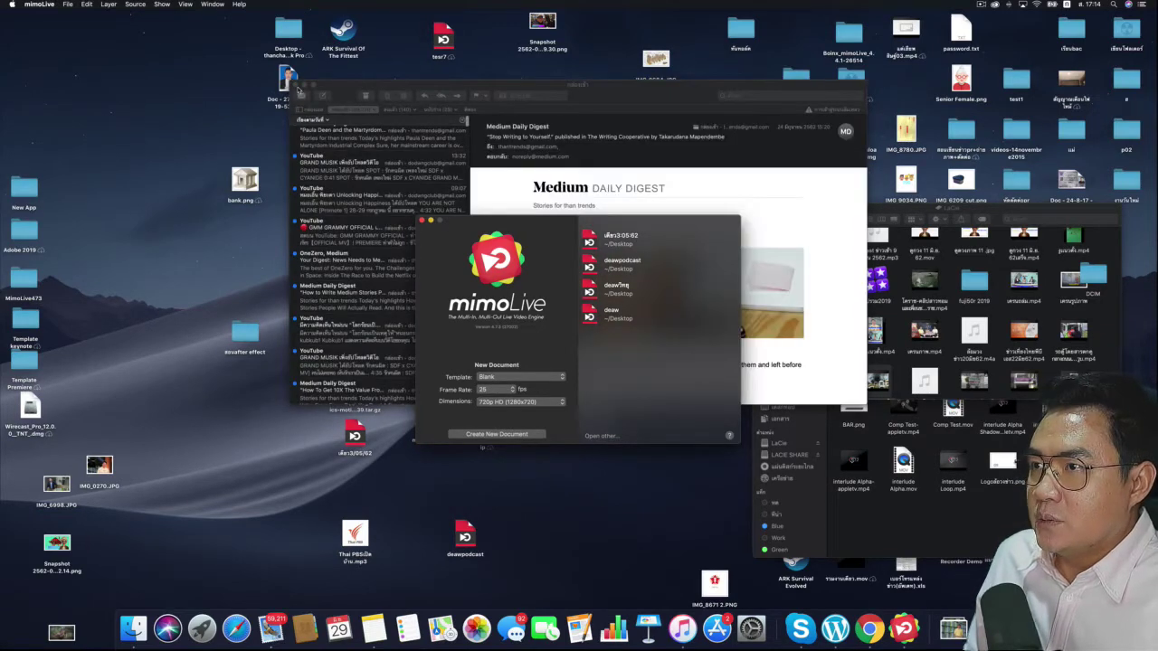
pyautogui.click(296, 86)
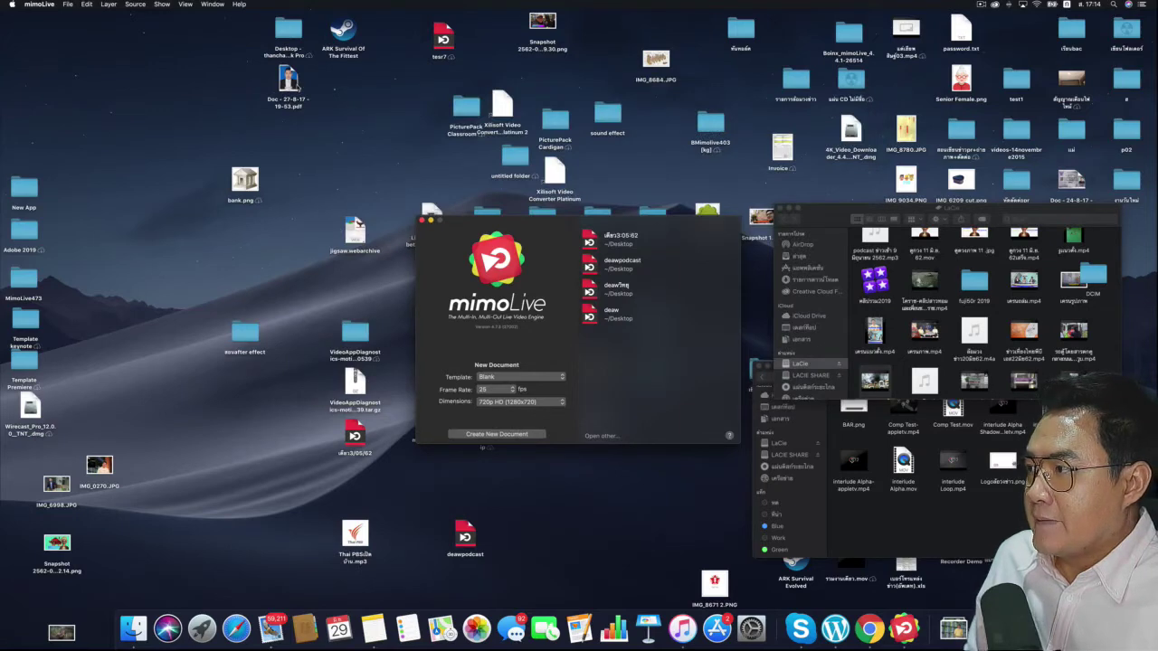
# Step: Create a new Blank document at 25 fps with 720p HD (1280x720) dimensions
pyautogui.click(521, 402)
pyautogui.click(532, 402)
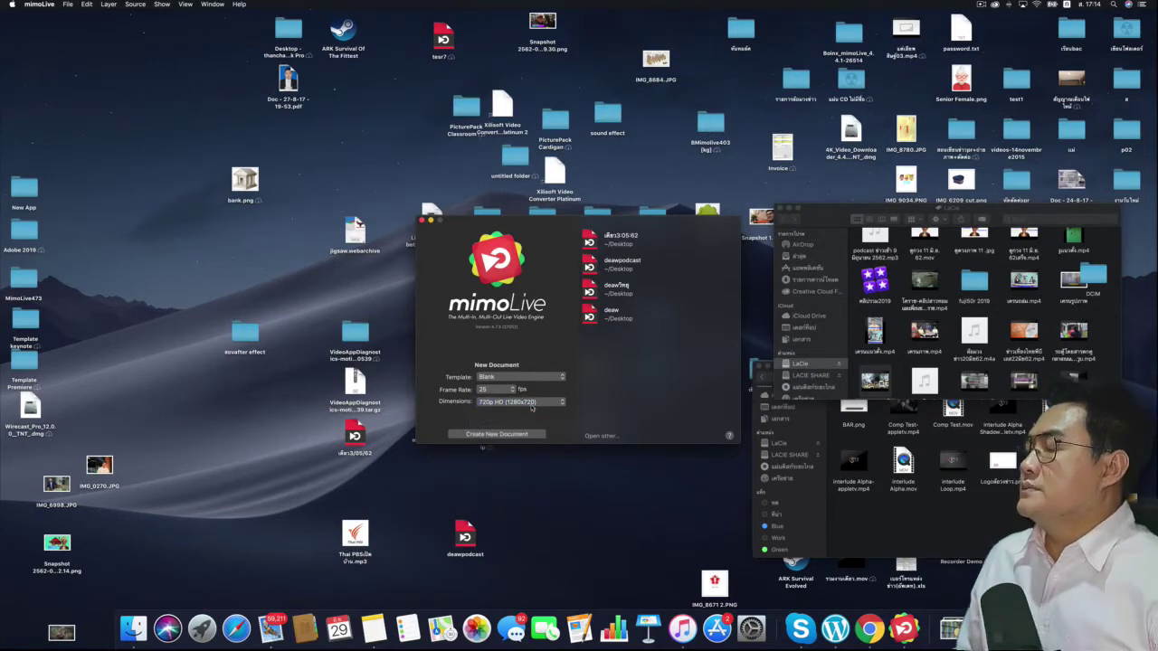
pyautogui.click(497, 434)
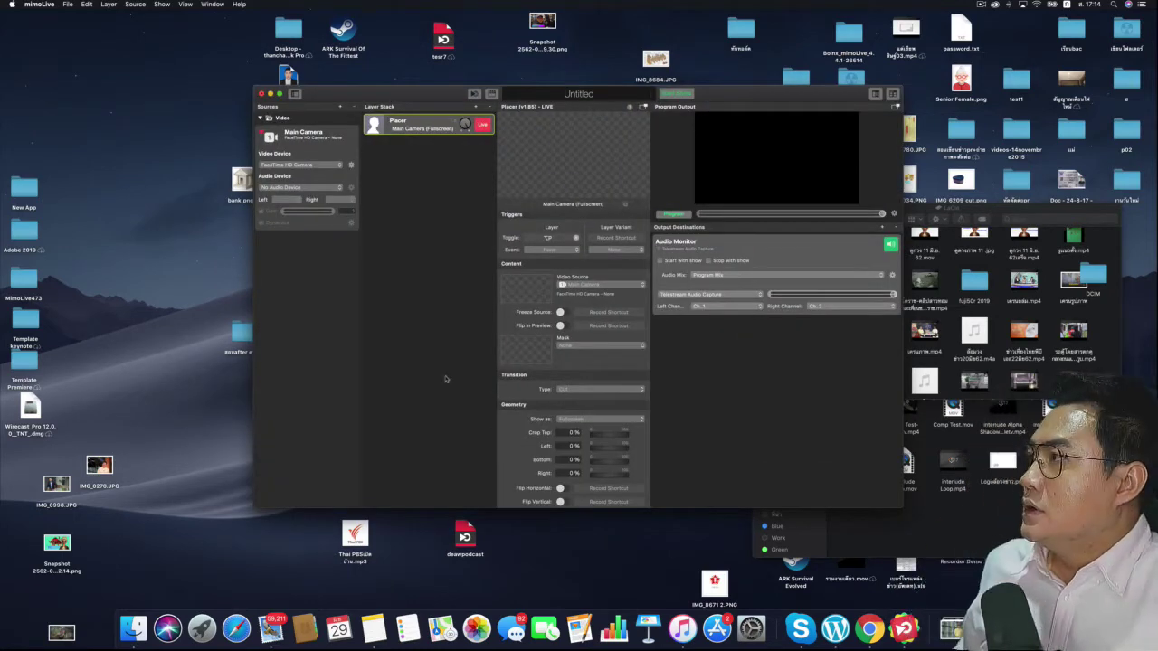
# Step: Set the Main Camera's video device to HD TV CAM, and change it to LG UltraFine Display Camera
pyautogui.click(304, 166)
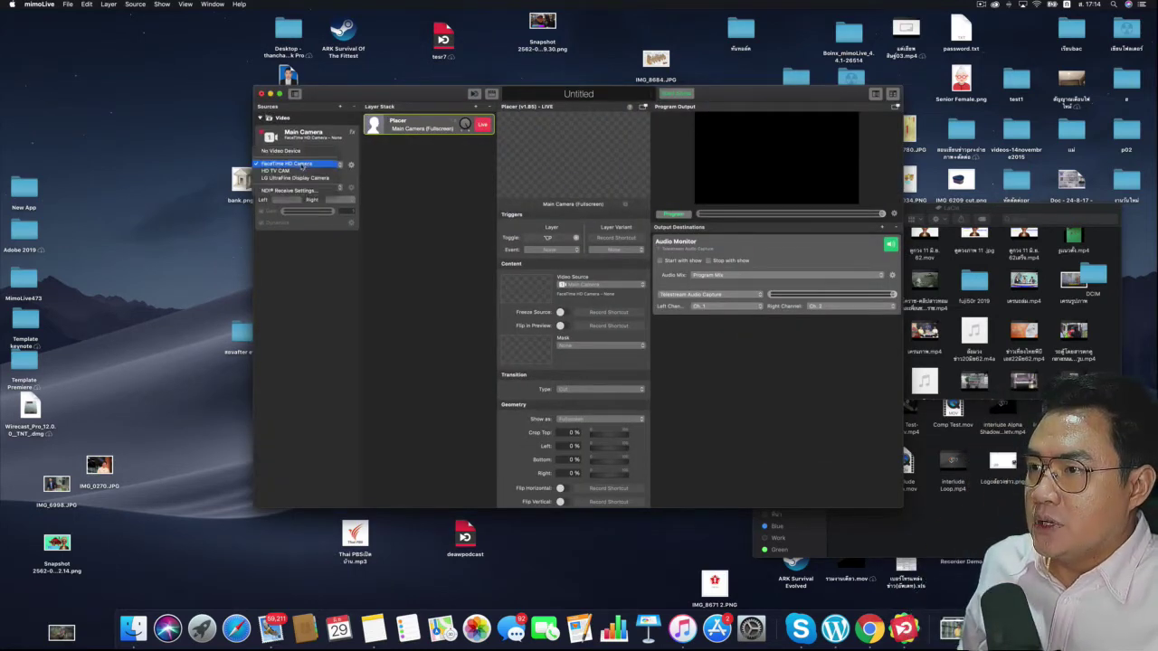
pyautogui.click(298, 171)
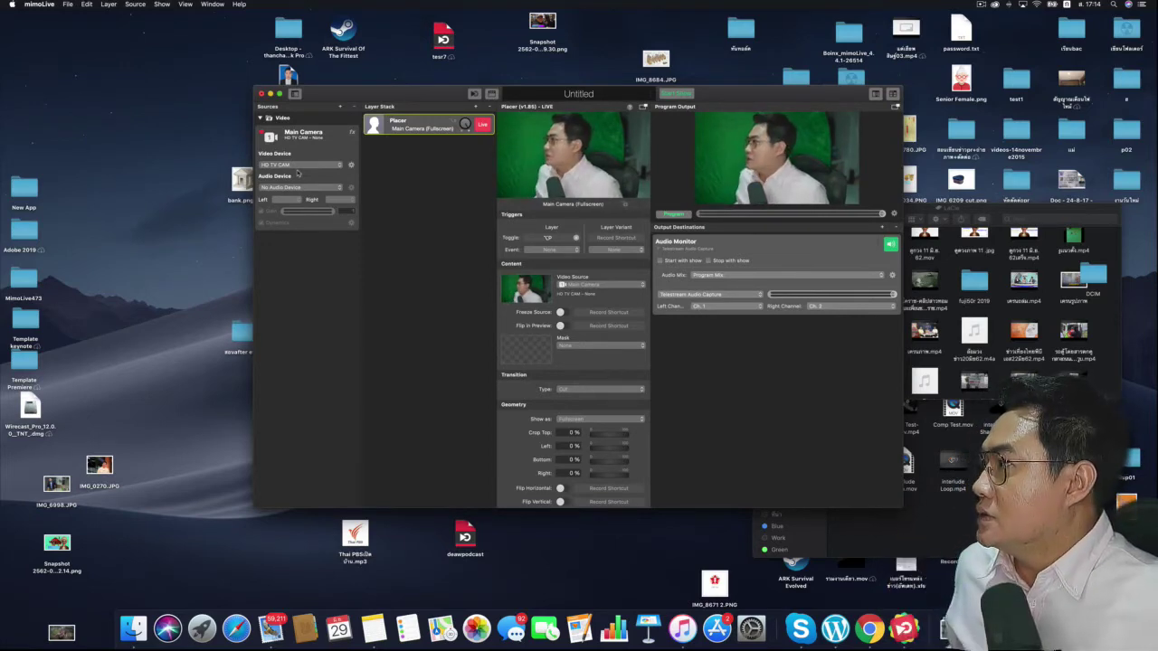
pyautogui.click(309, 165)
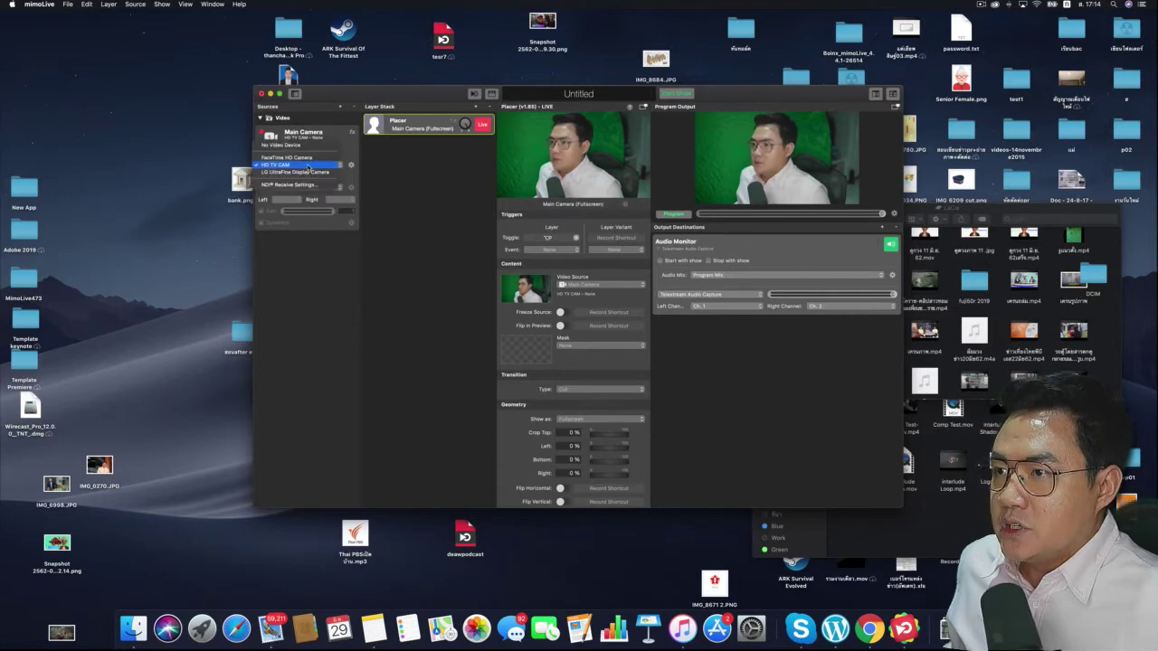
pyautogui.click(306, 172)
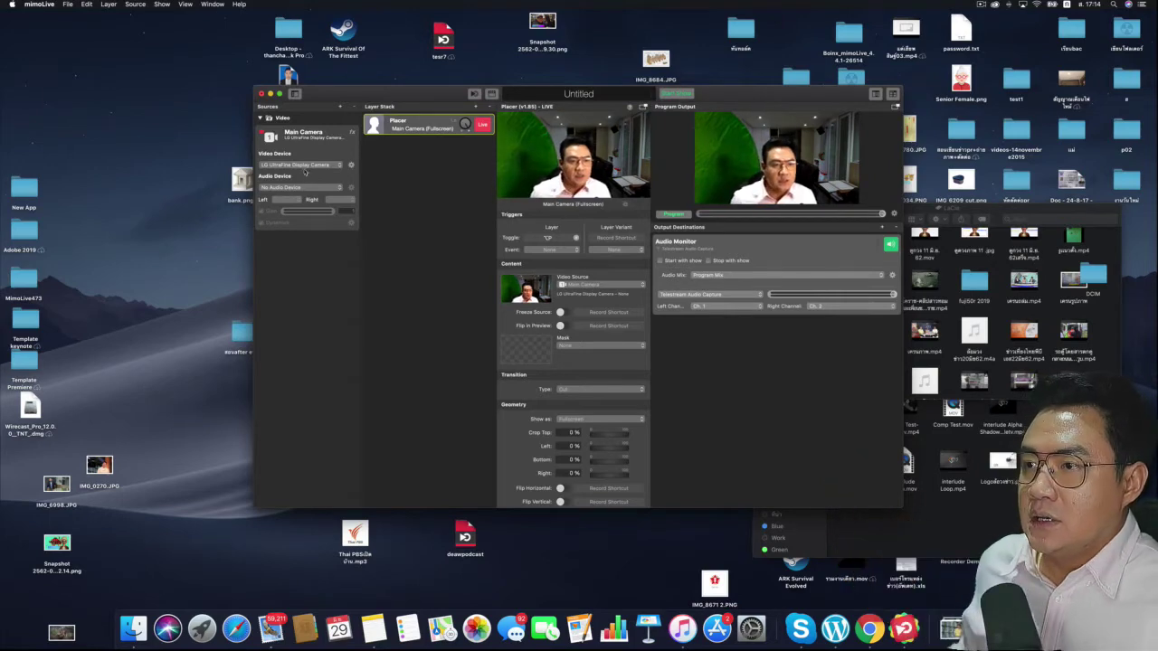
# Step: Review the Main Camera's available audio devices and the list of source types that can be added
pyautogui.click(300, 188)
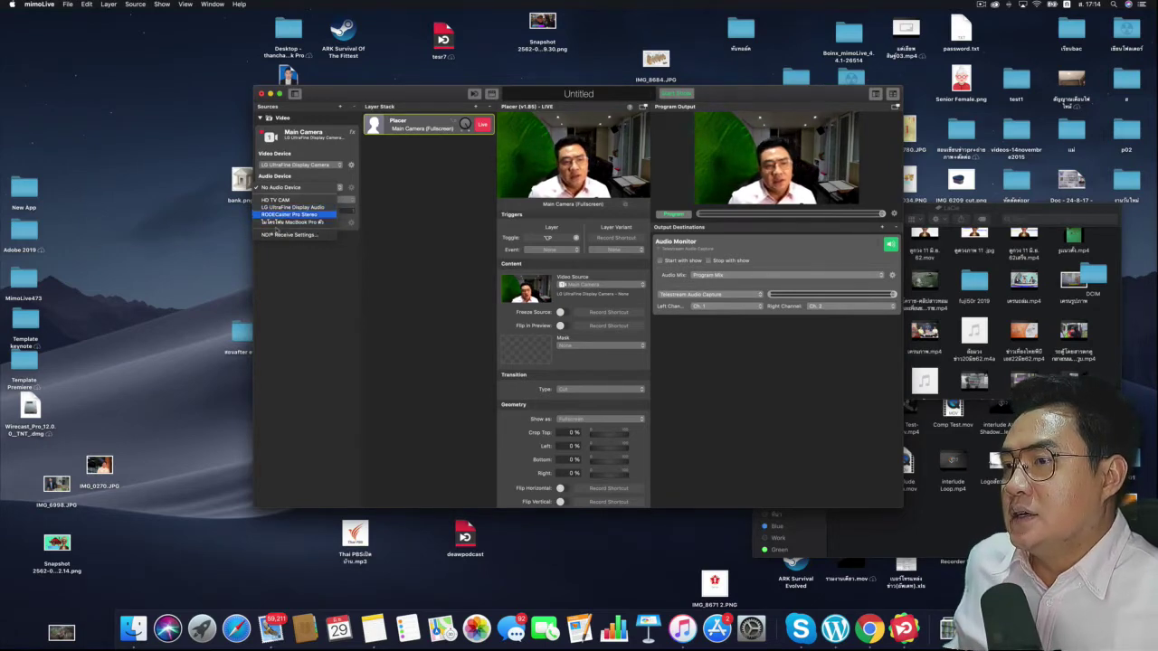
pyautogui.click(306, 184)
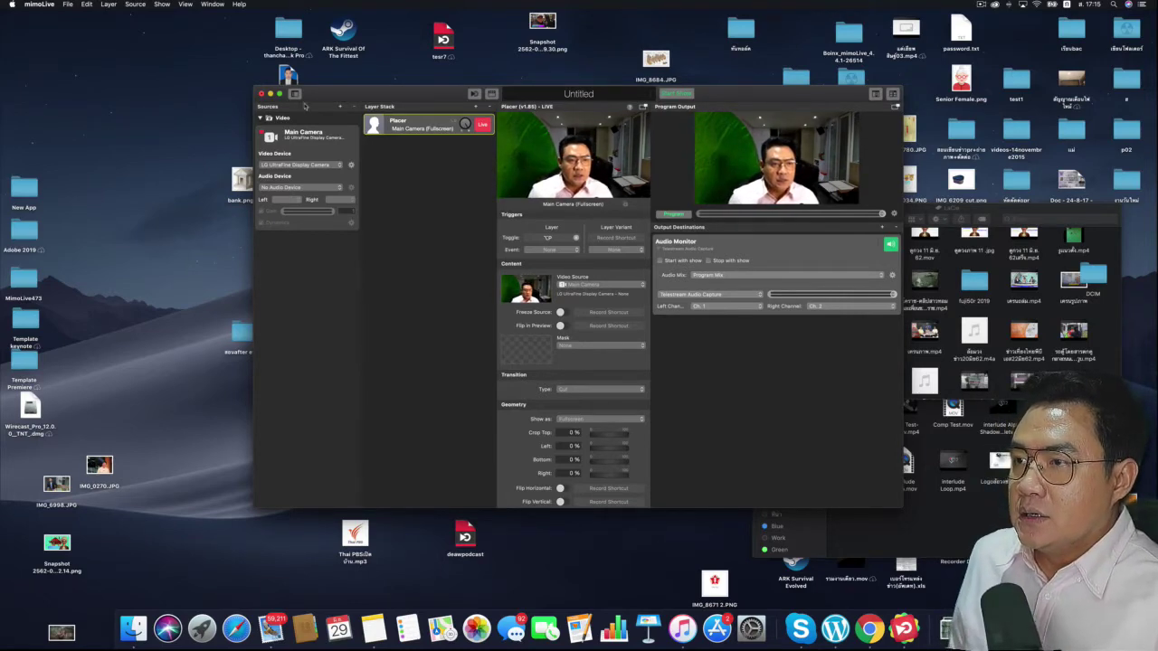
pyautogui.click(340, 108)
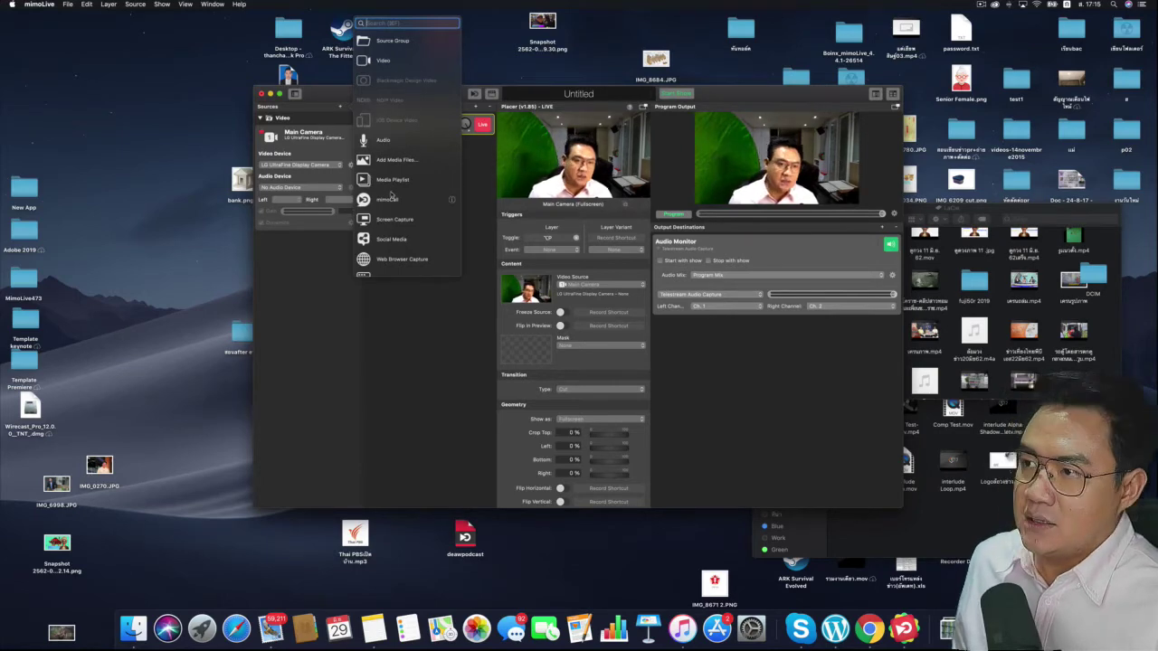
pyautogui.scroll(-1, 392, 192)
pyautogui.scroll(1, 380, 86)
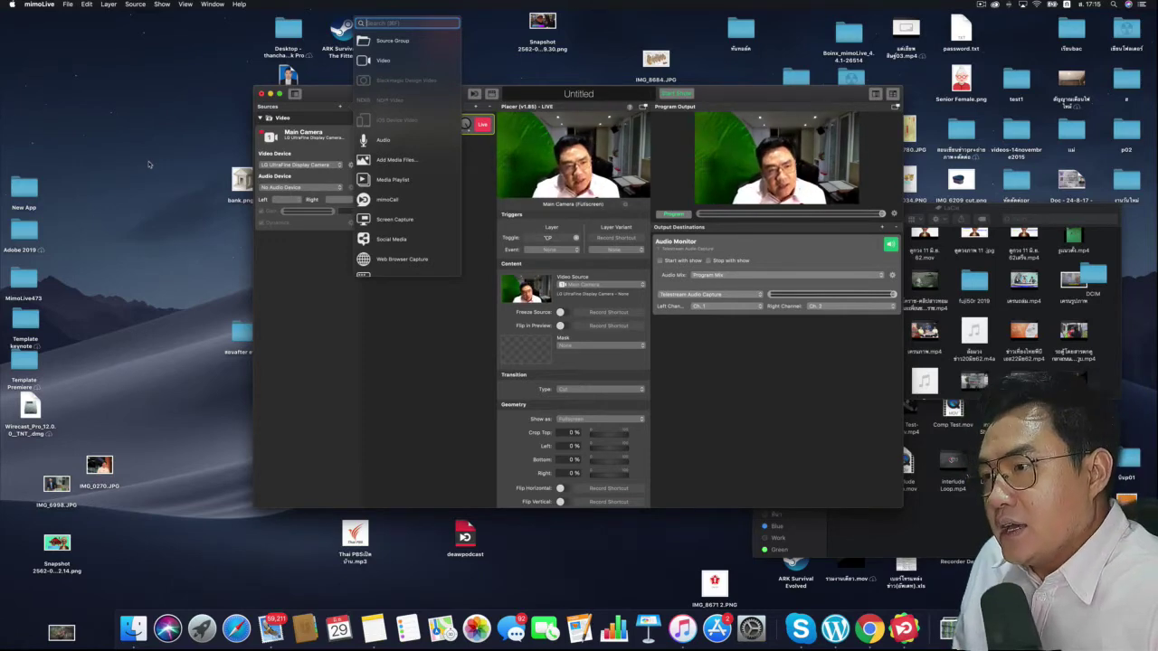
pyautogui.scroll(-5, 368, 244)
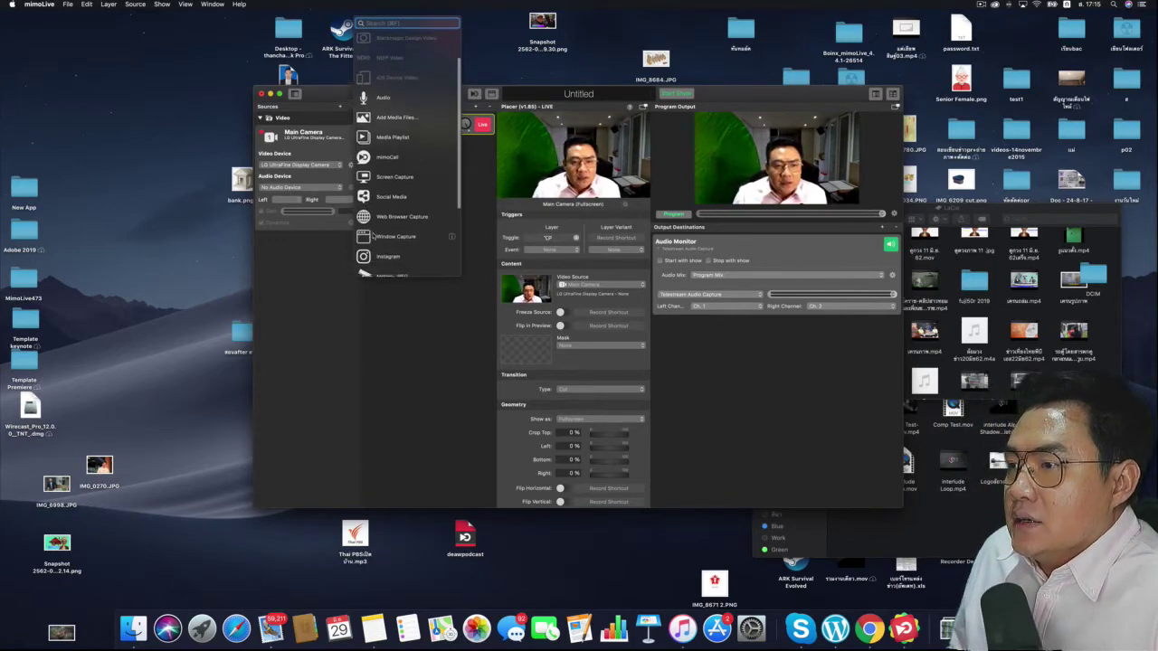
pyautogui.scroll(-1, 373, 238)
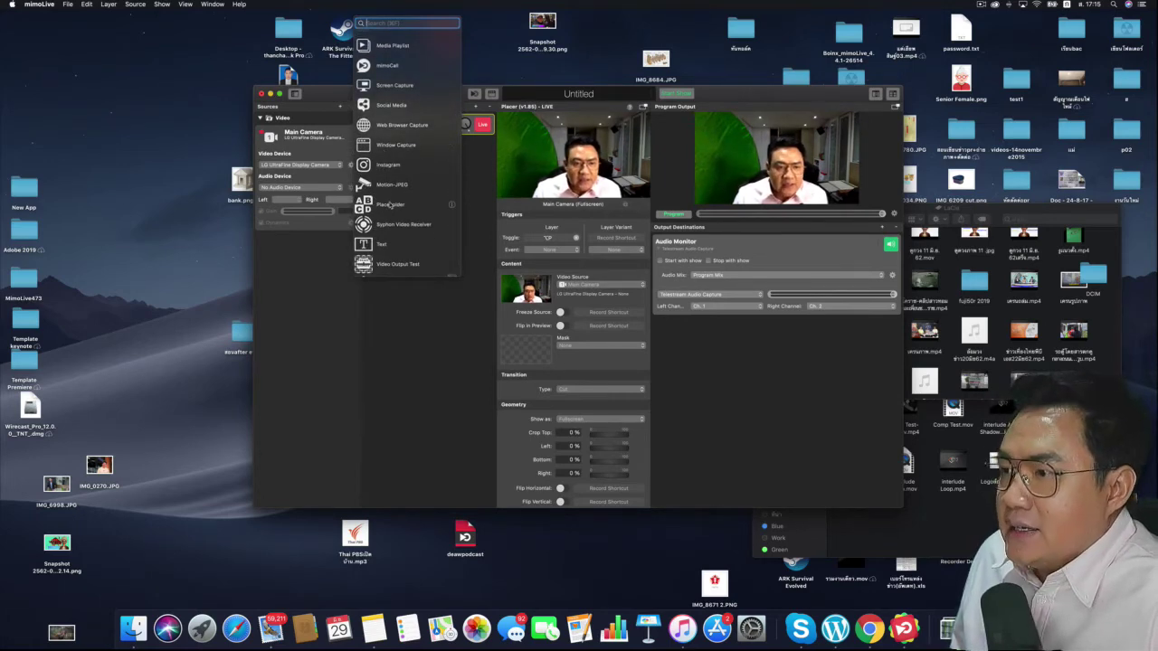
pyautogui.scroll(-2, 385, 218)
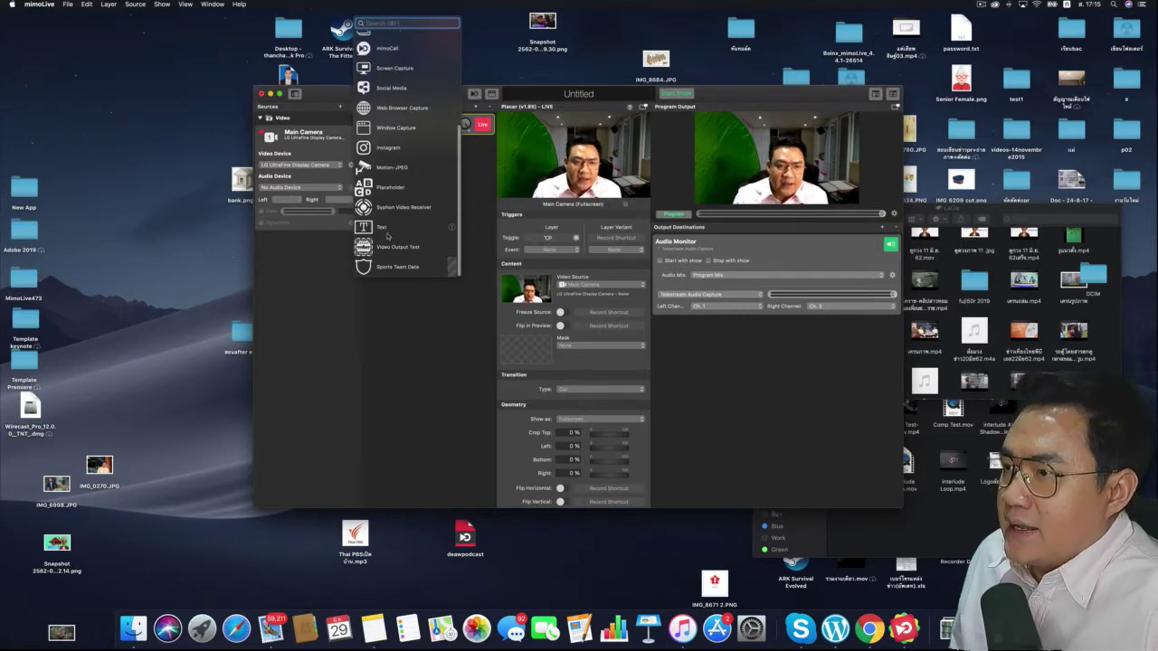
pyautogui.scroll(5, 394, 151)
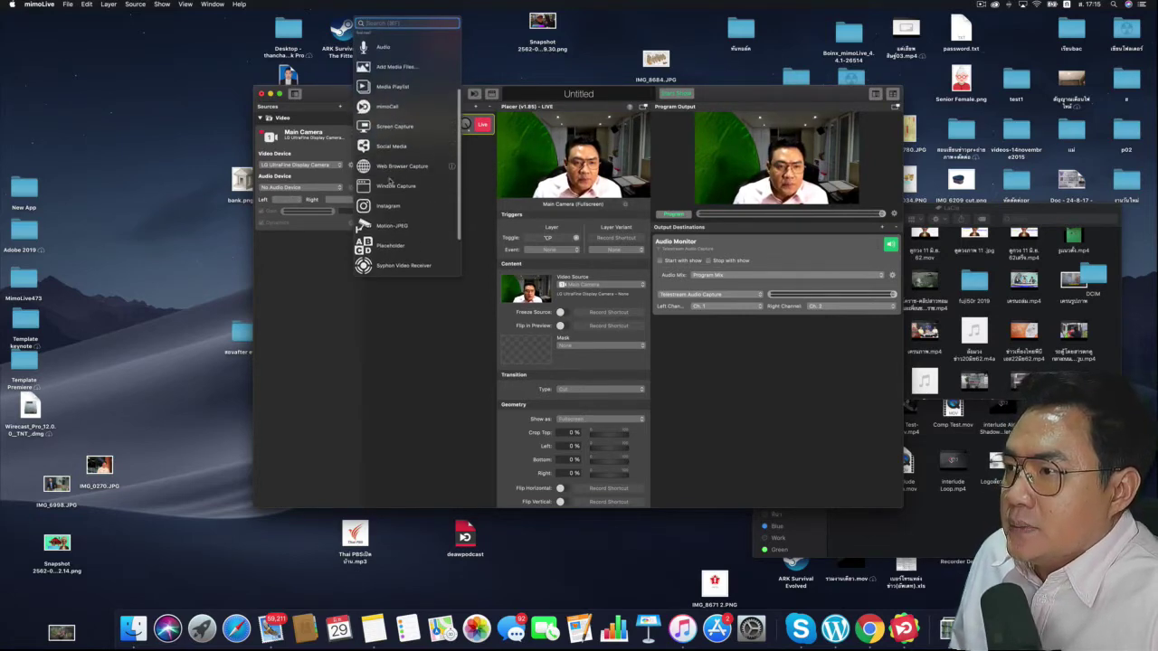
pyautogui.scroll(-3, 380, 230)
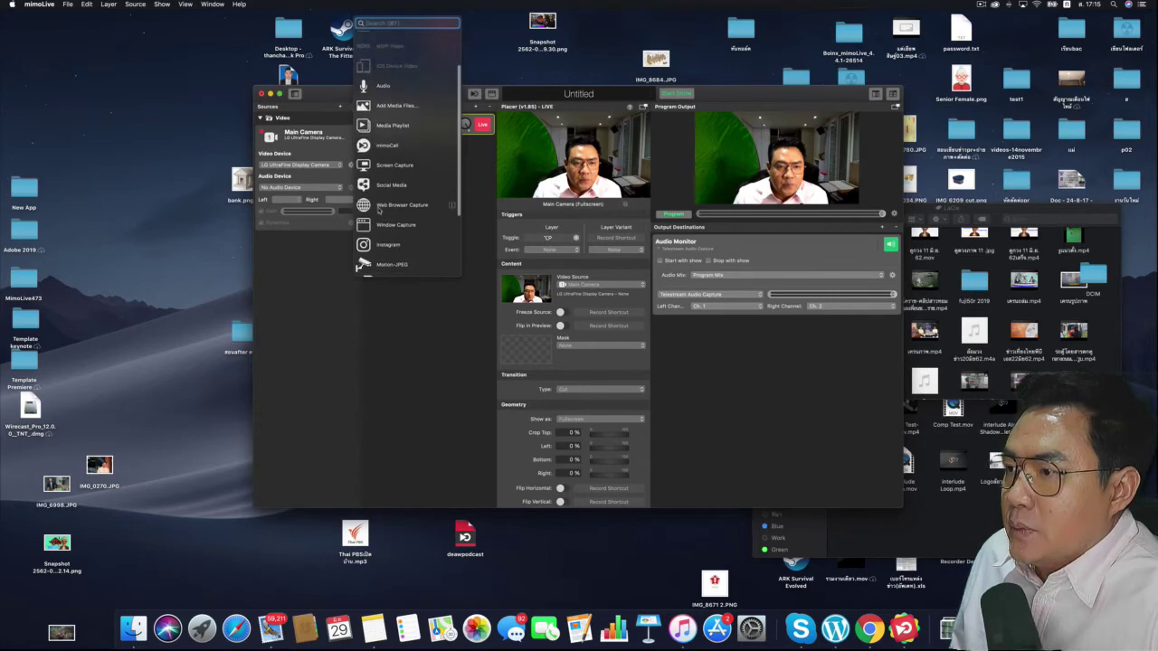
pyautogui.click(313, 274)
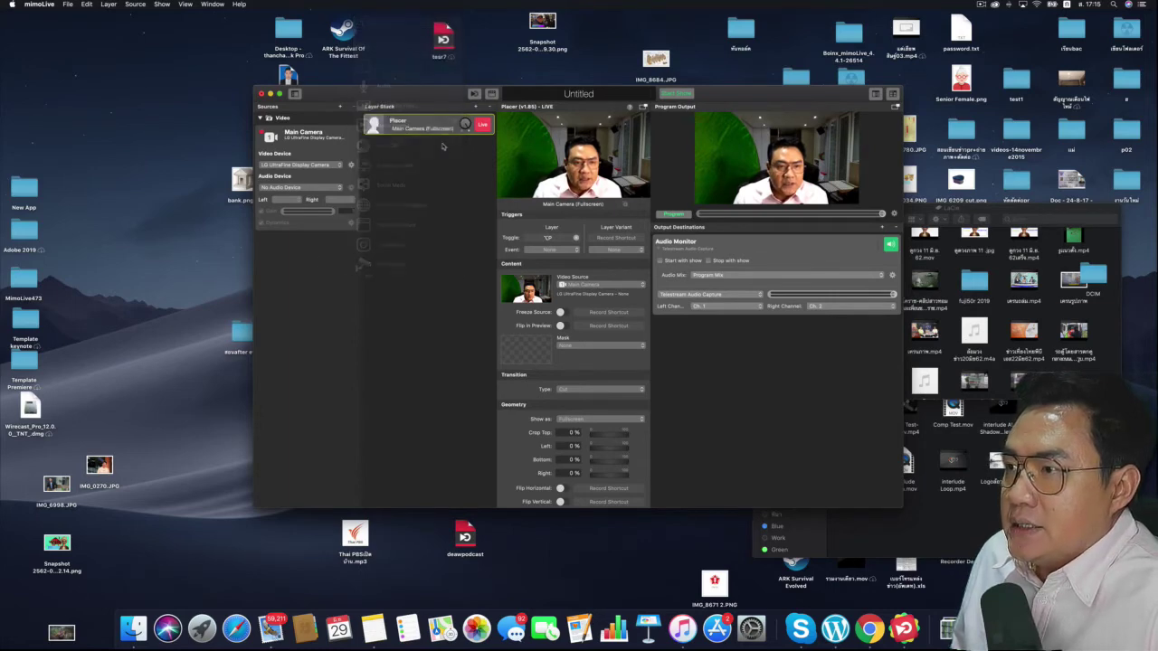
# Step: Add a Split Screen layer to the layer stack
pyautogui.click(478, 107)
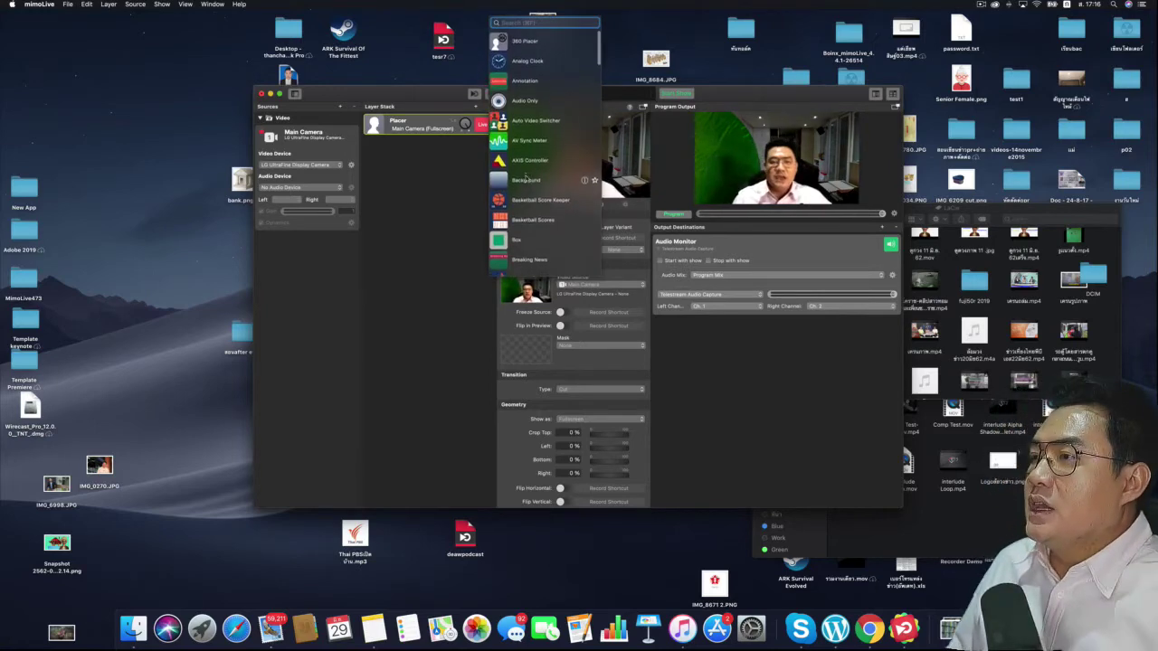
pyautogui.scroll(-10, 525, 178)
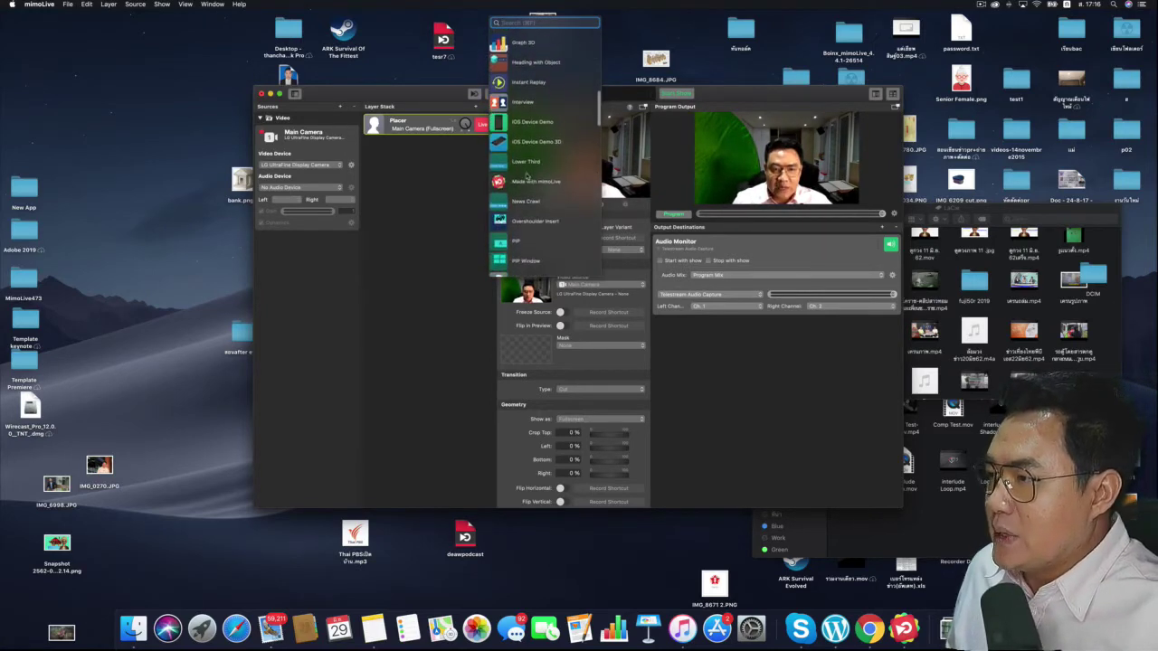
pyautogui.scroll(-12, 526, 176)
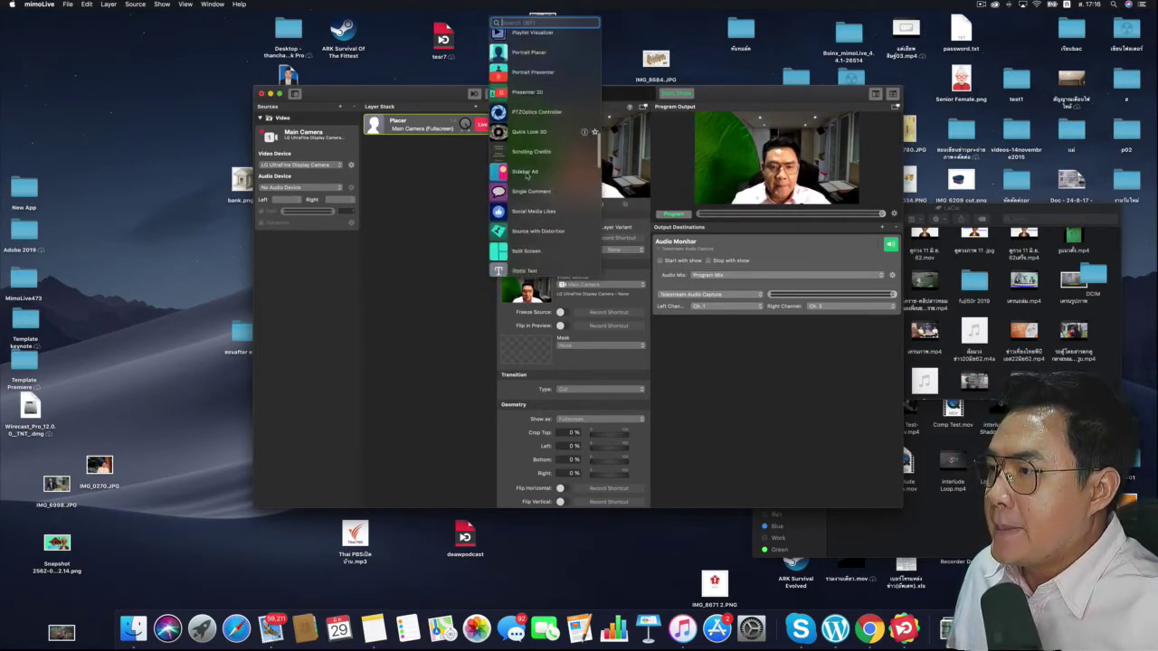
pyautogui.scroll(-4, 527, 176)
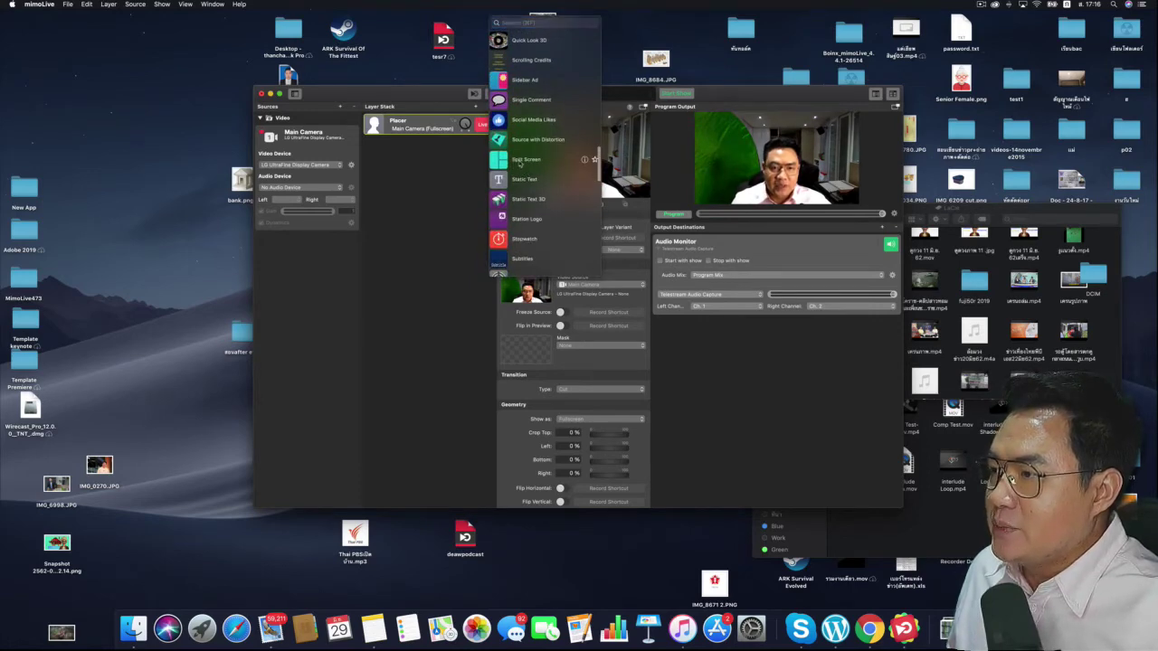
pyautogui.click(522, 162)
pyautogui.doubleClick(530, 163)
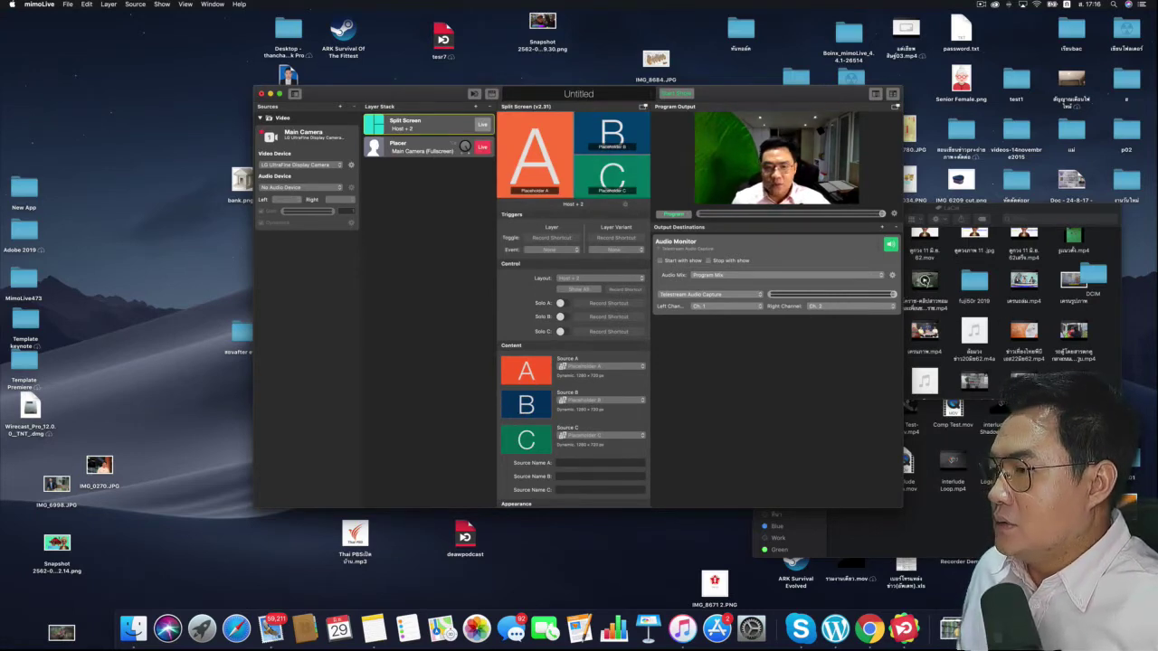
# Step: Add the night-time street clip from the Finder window as a video source, and set the Split Screen's Source A to Main Camera
pyautogui.moveTo(925, 281); pyautogui.dragTo(371, 265)
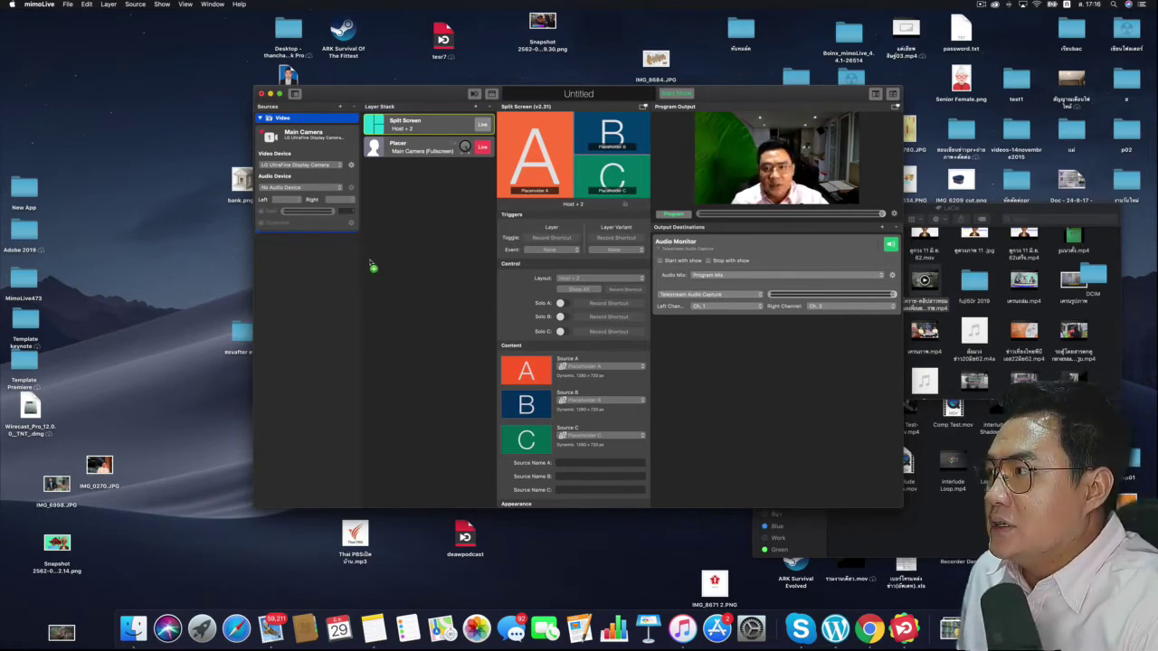
pyautogui.moveTo(371, 265); pyautogui.dragTo(396, 266)
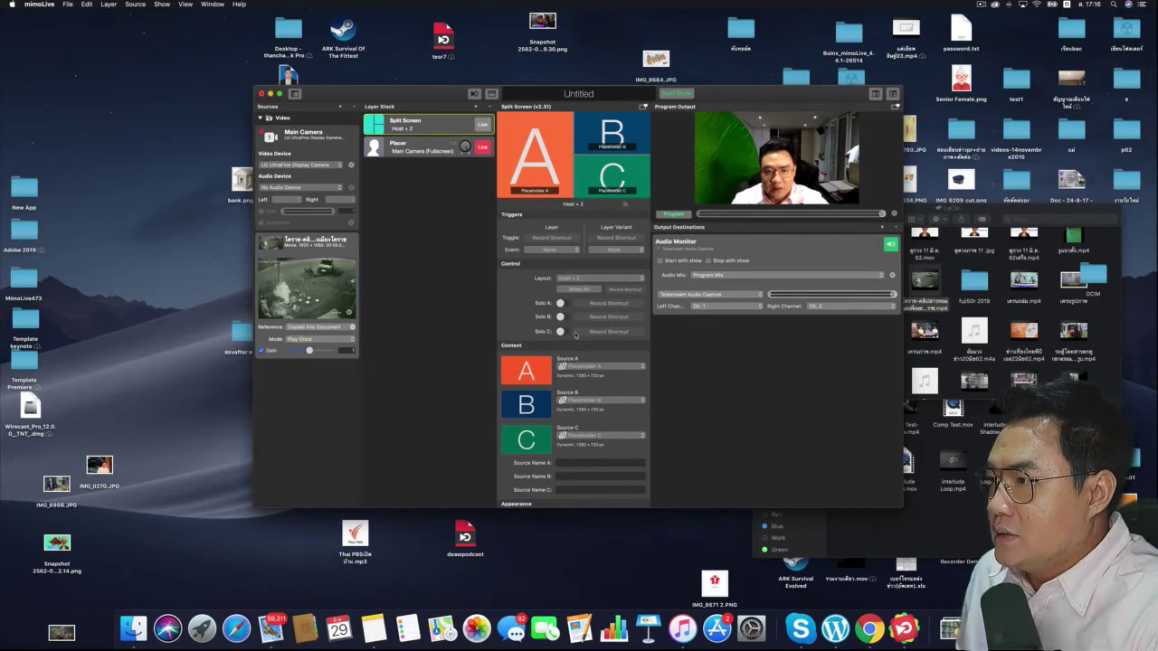
pyautogui.click(576, 368)
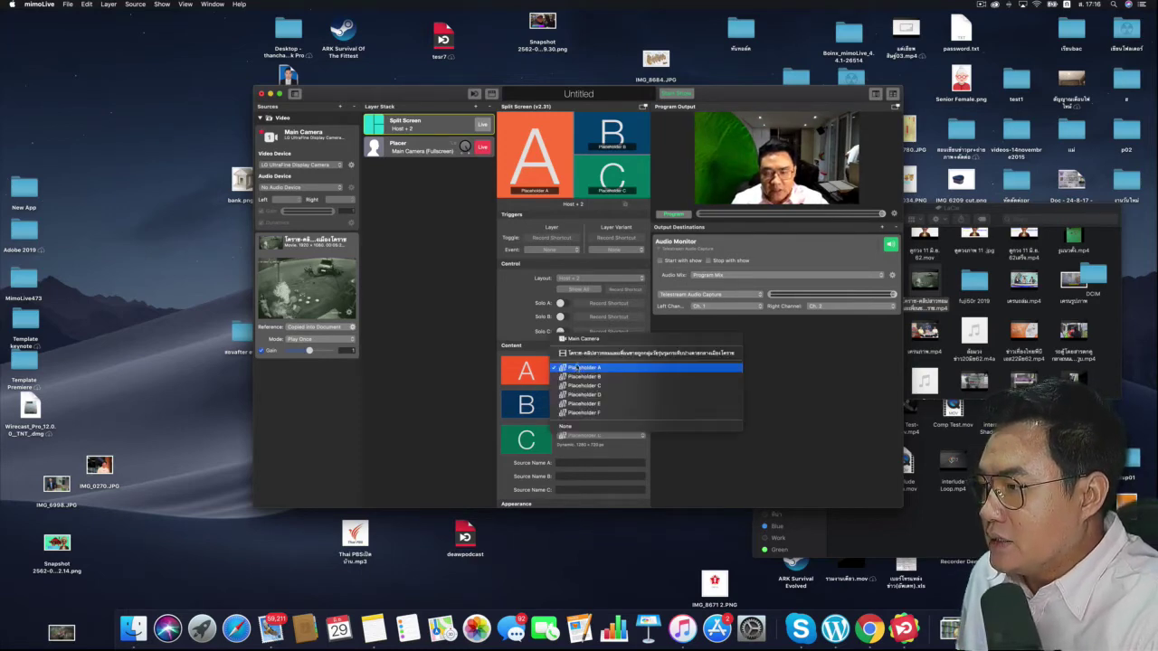
pyautogui.click(565, 368)
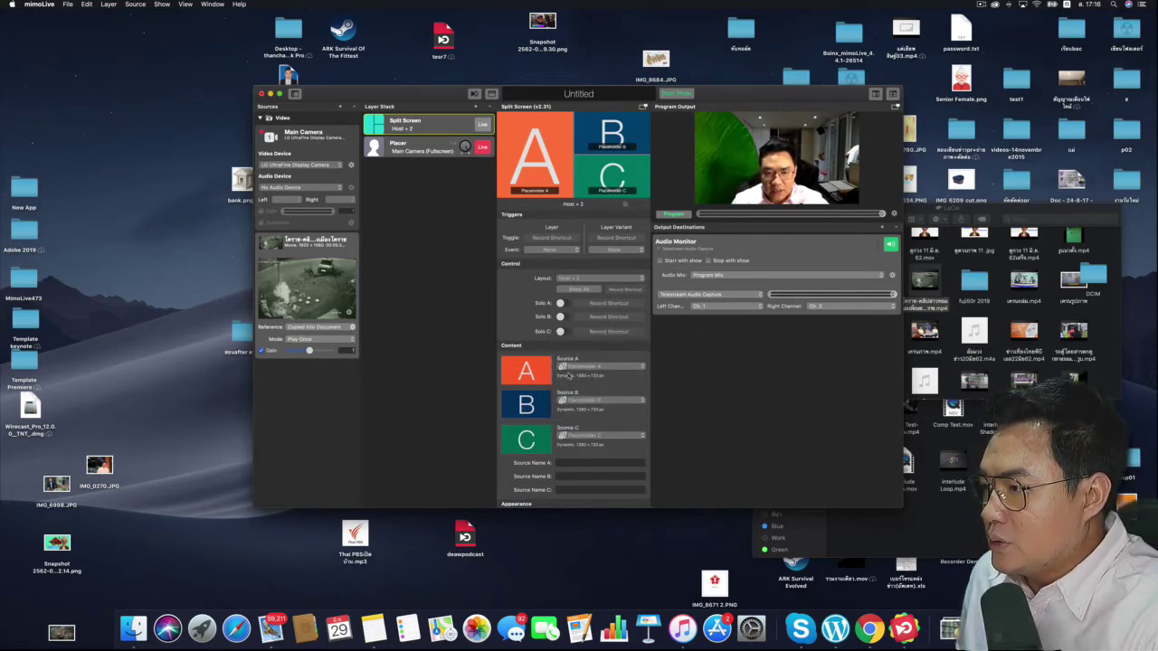
pyautogui.click(568, 375)
pyautogui.click(573, 341)
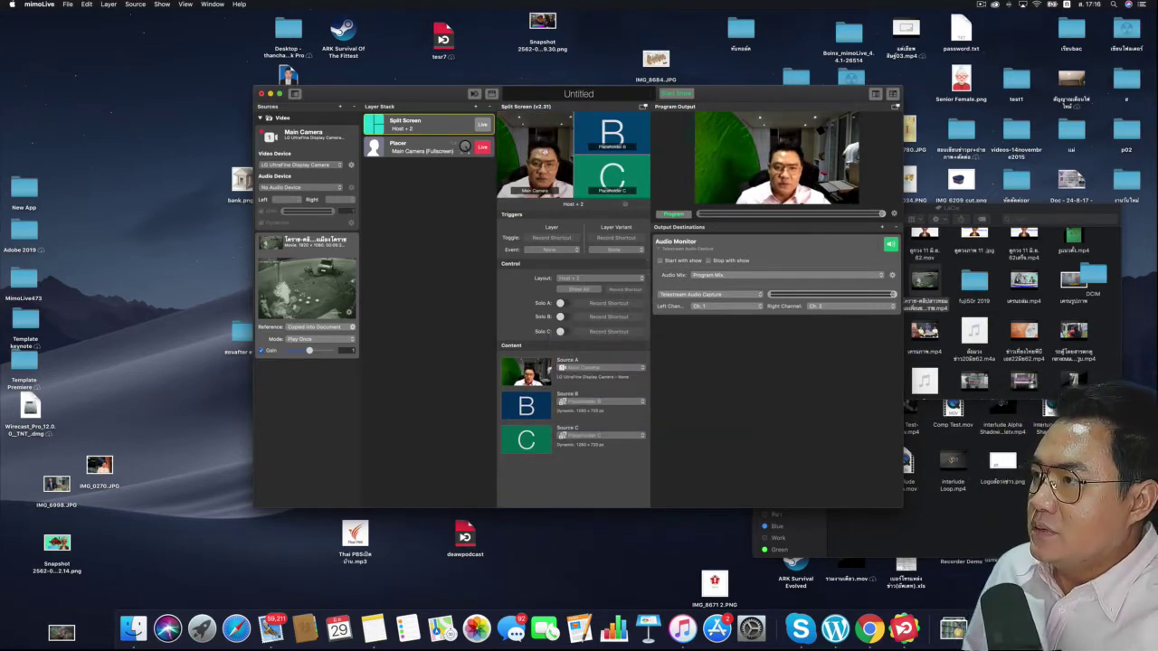
# Step: Add the imported clip to the layer stack as its own Placer layer, and reselect the Split Screen layer
pyautogui.moveTo(307, 271); pyautogui.dragTo(442, 224)
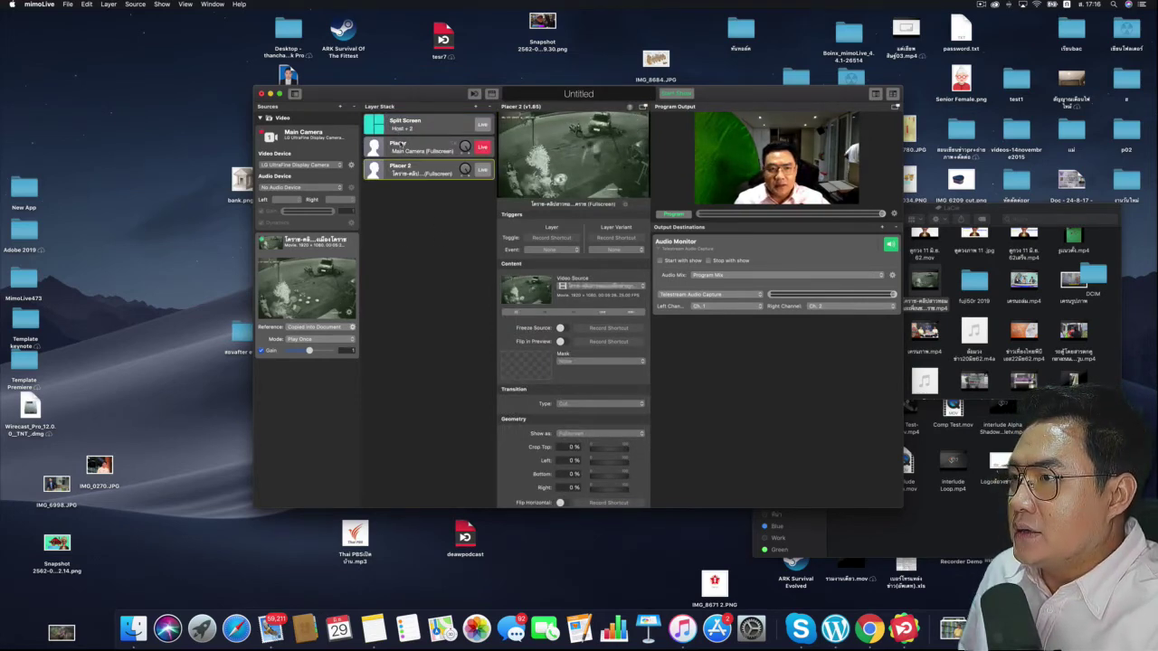
pyautogui.click(404, 146)
pyautogui.click(412, 127)
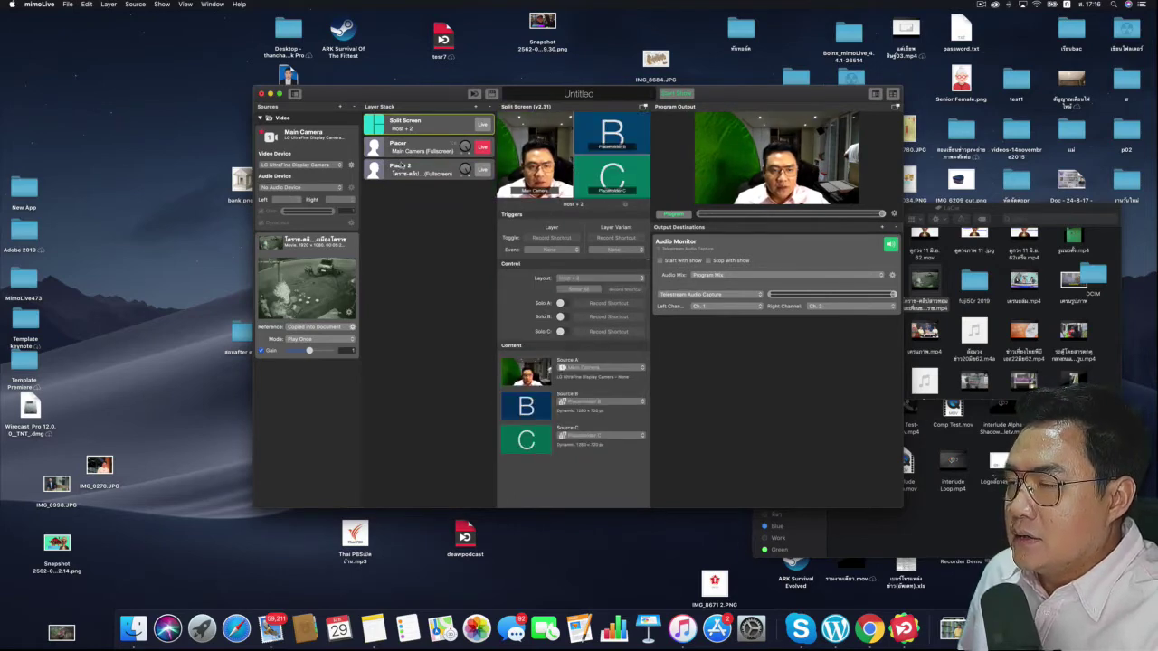
# Step: Set the Split Screen's Source B to the imported clip and Source C to Main Camera
pyautogui.click(583, 368)
pyautogui.click(584, 381)
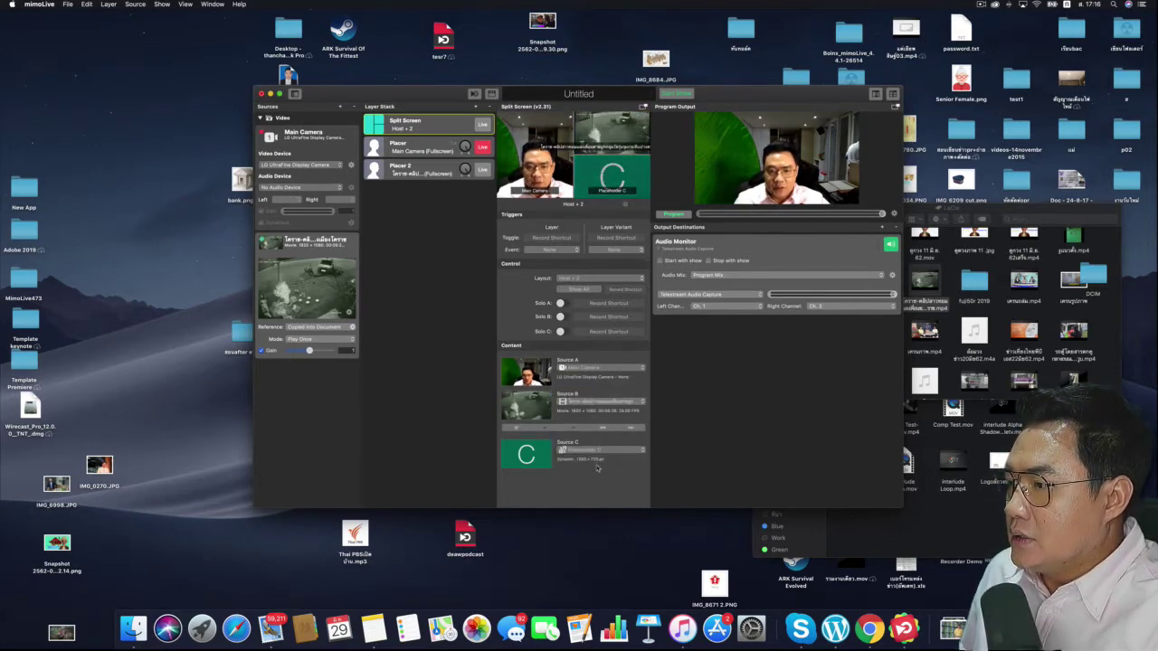
pyautogui.click(597, 401)
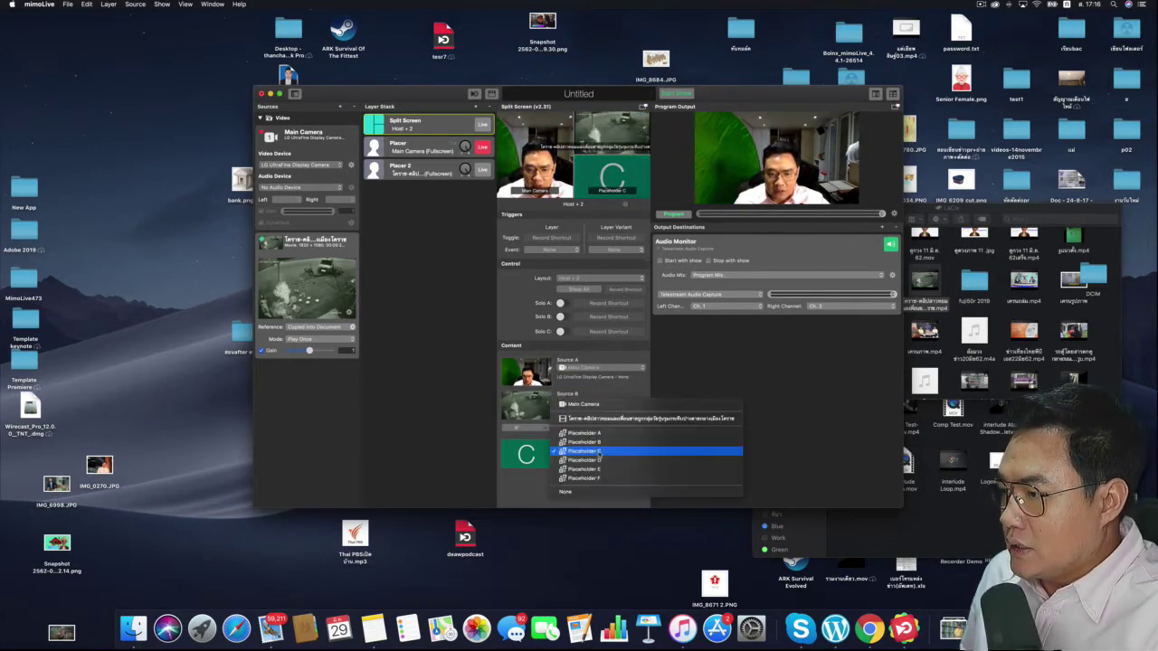
pyautogui.click(594, 404)
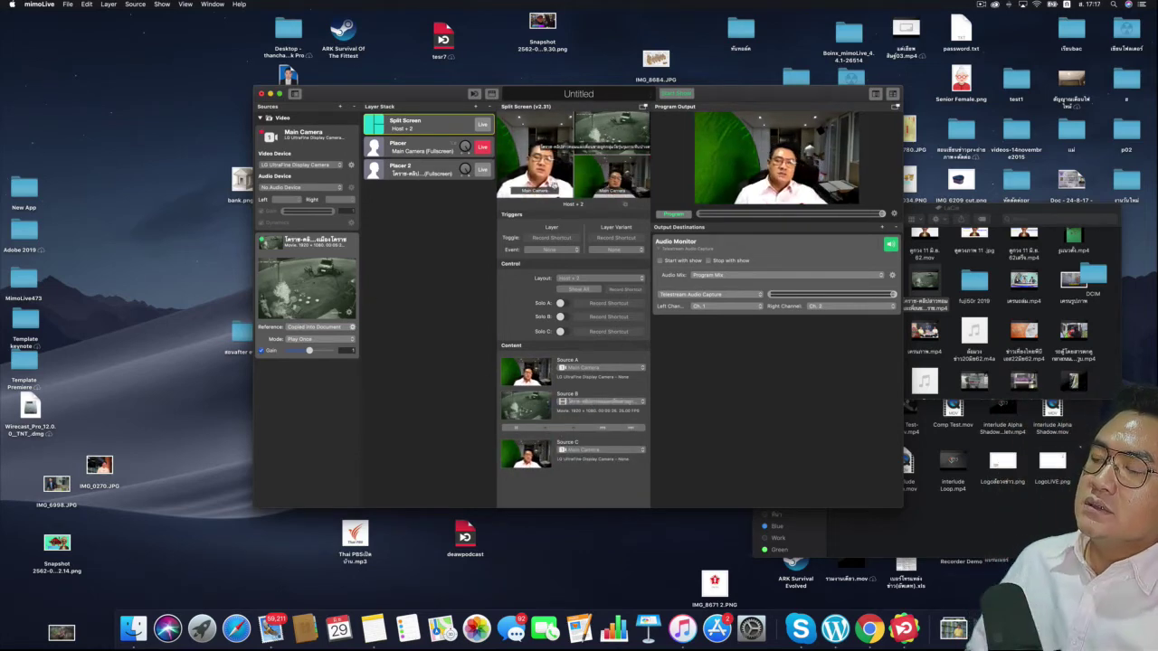
# Step: Look through the full list of layer types available for the layer stack, including lower thirds and social media layers
pyautogui.click(477, 108)
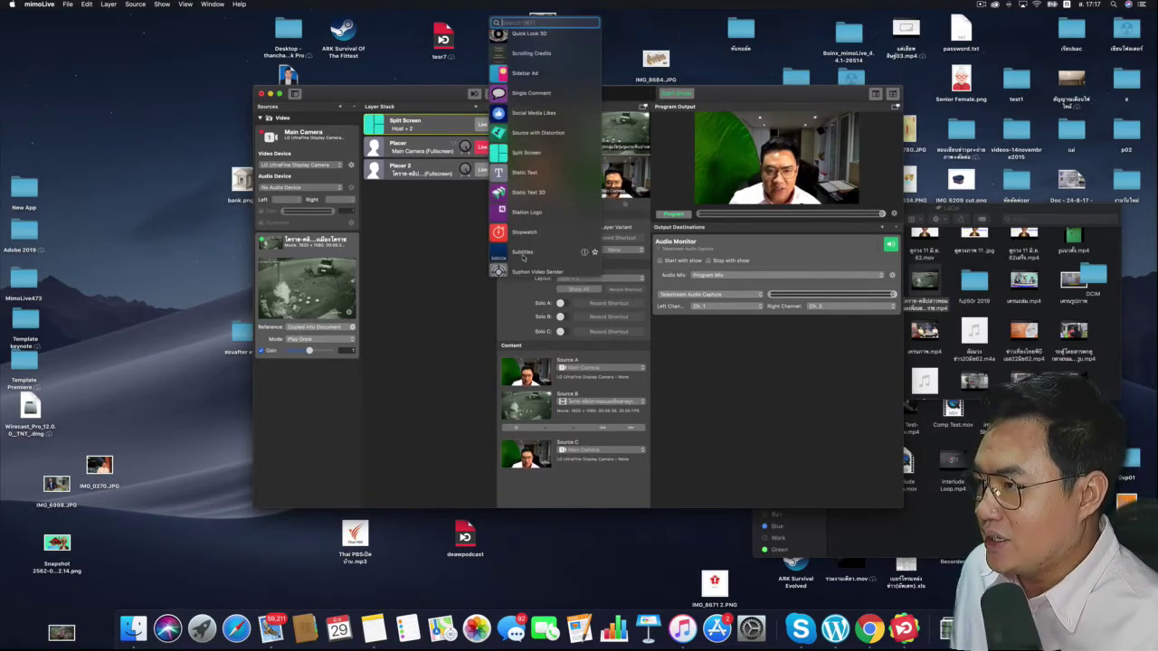
pyautogui.scroll(-5, 527, 257)
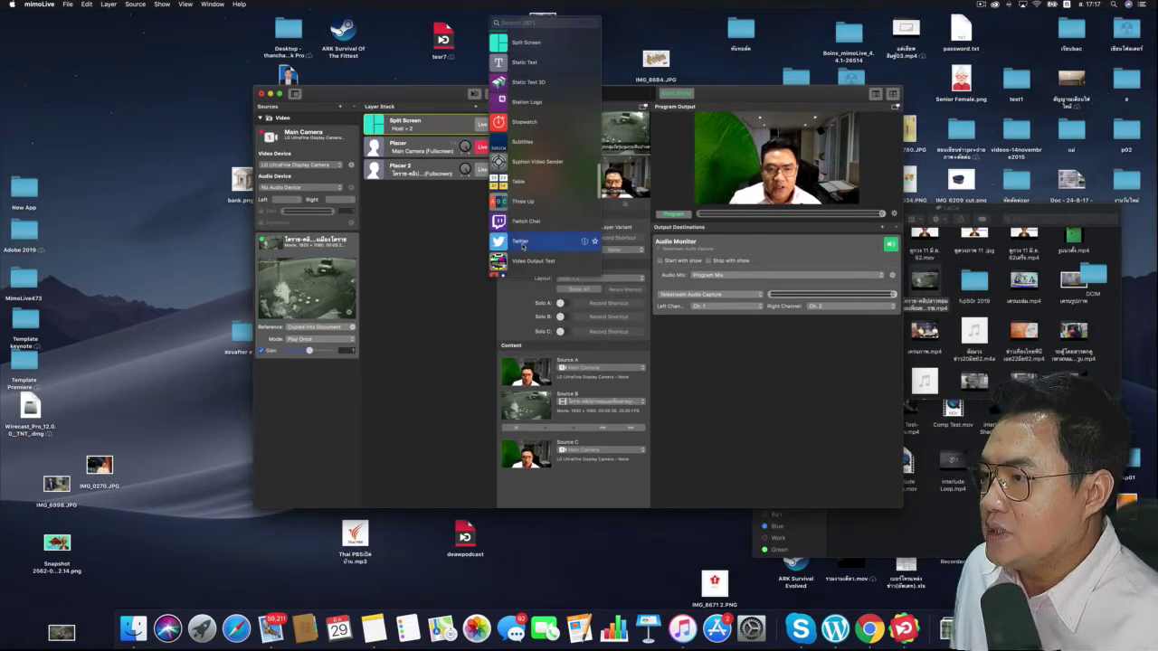
pyautogui.scroll(8, 543, 236)
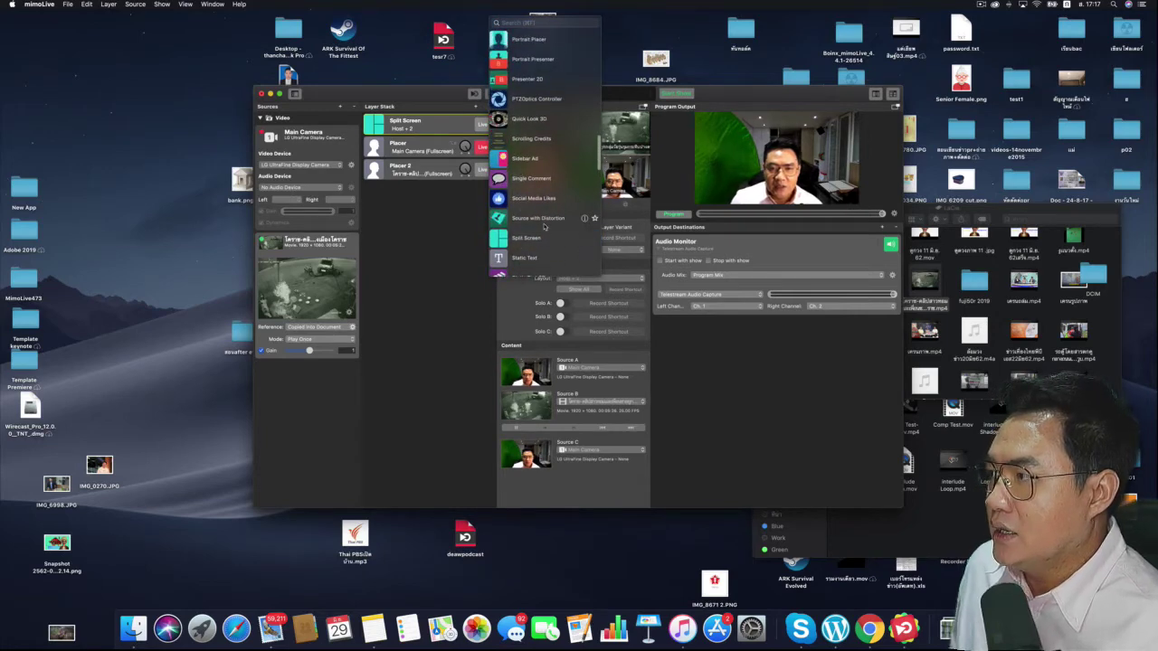
pyautogui.scroll(5, 534, 222)
pyautogui.scroll(1, 525, 218)
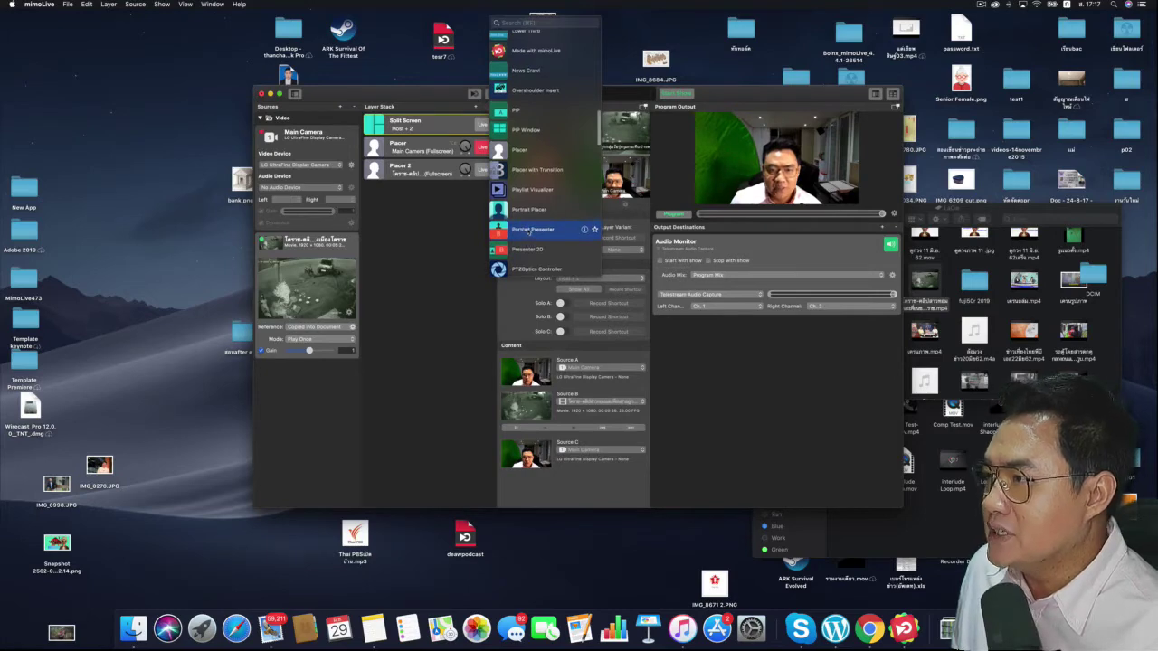
pyautogui.scroll(5, 530, 232)
pyautogui.scroll(3, 518, 215)
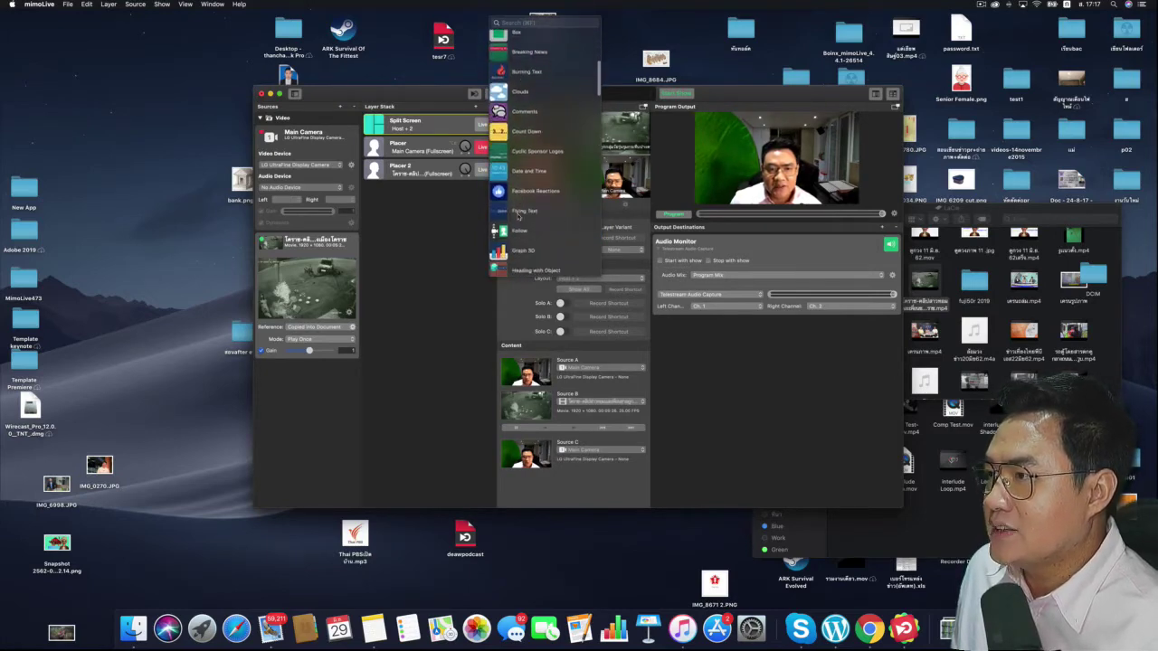
pyautogui.scroll(5, 518, 215)
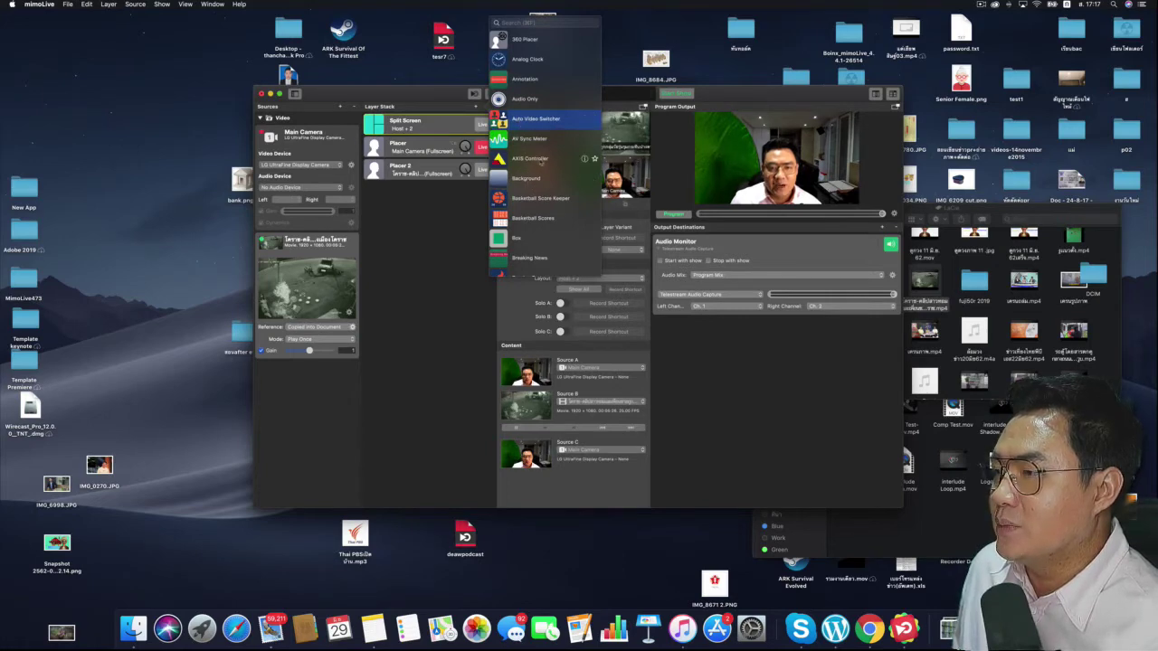
pyautogui.scroll(-15, 541, 161)
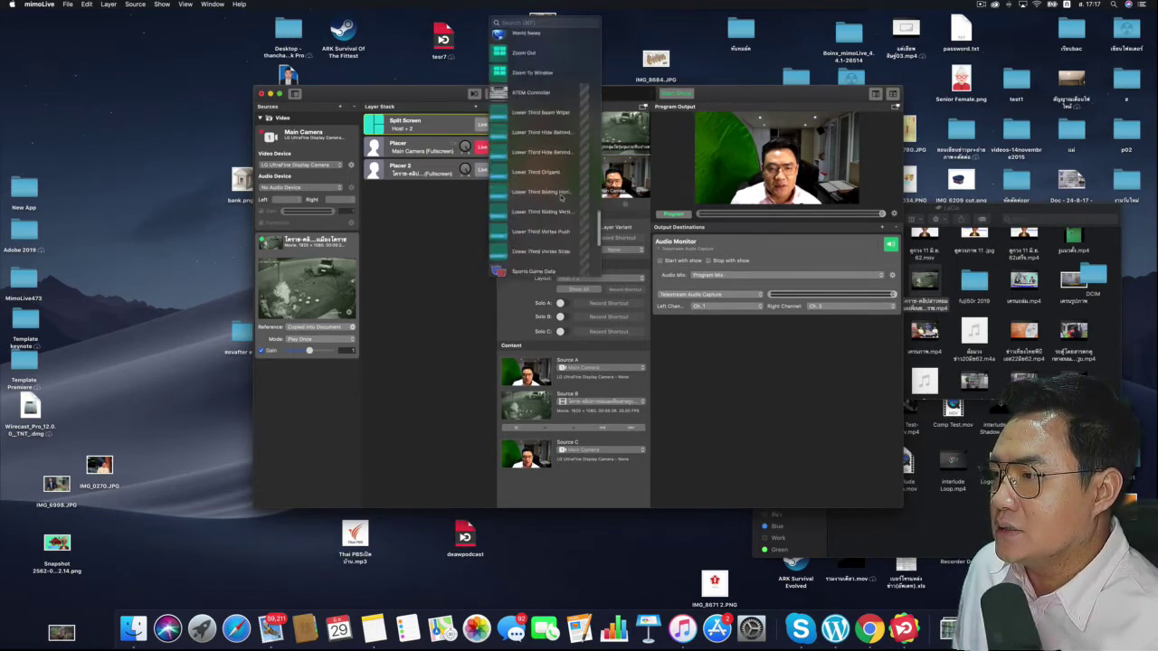
pyautogui.scroll(5, 561, 197)
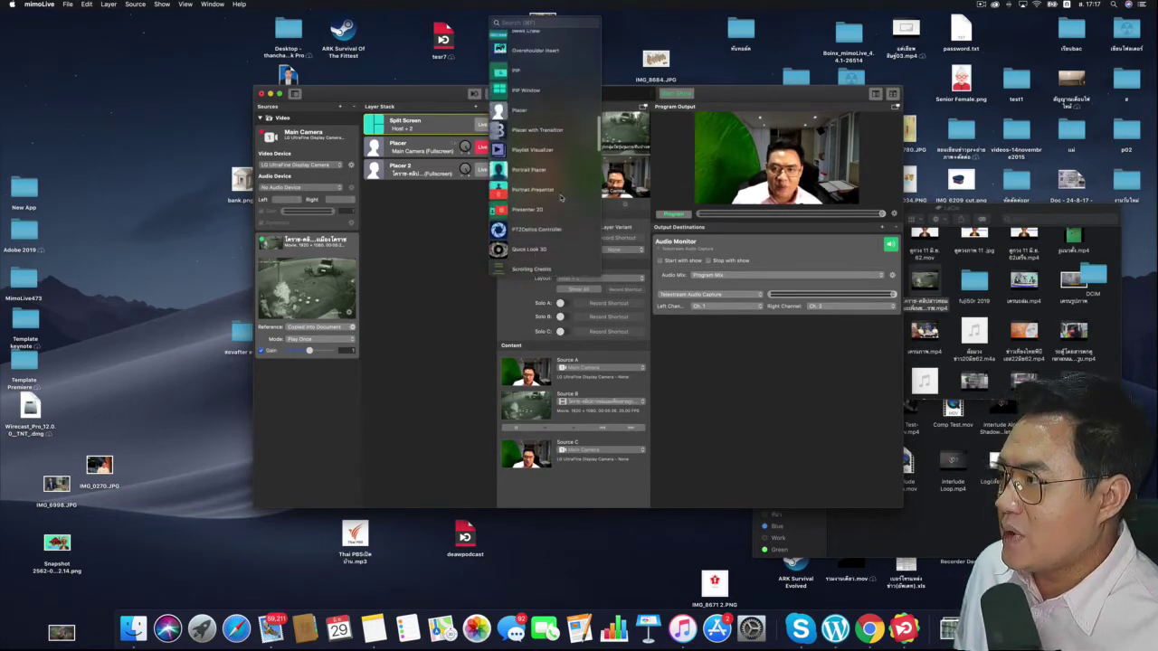
pyautogui.scroll(3, 561, 196)
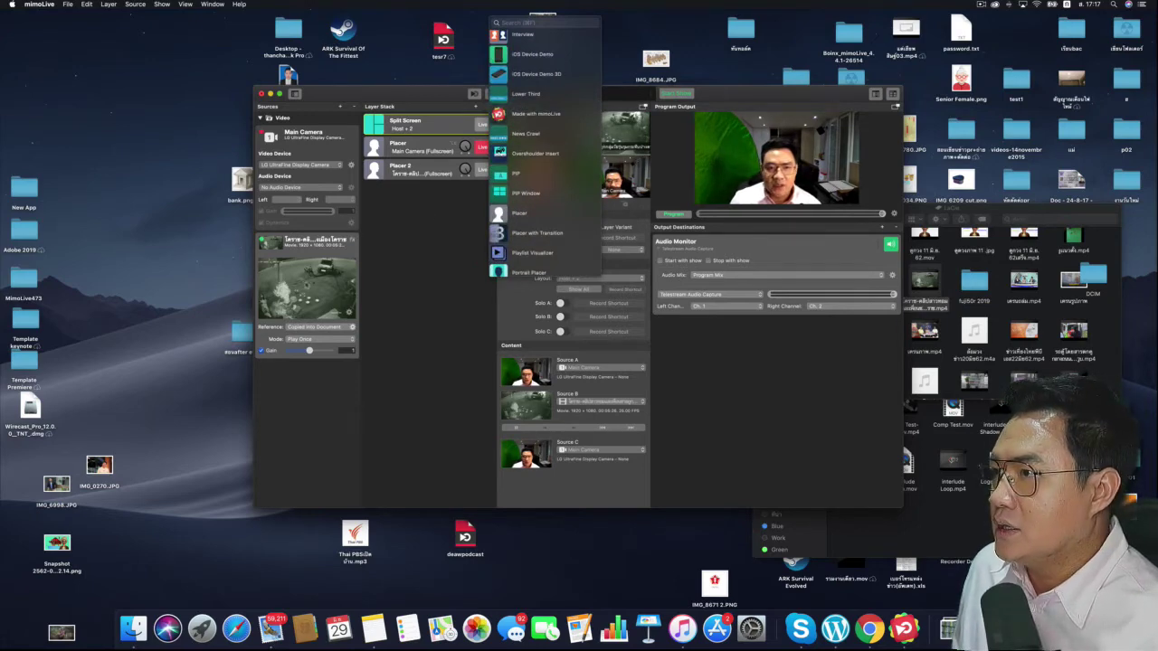
# Step: Switch the Main Camera source's video device to HD TV CAM
pyautogui.click(302, 164)
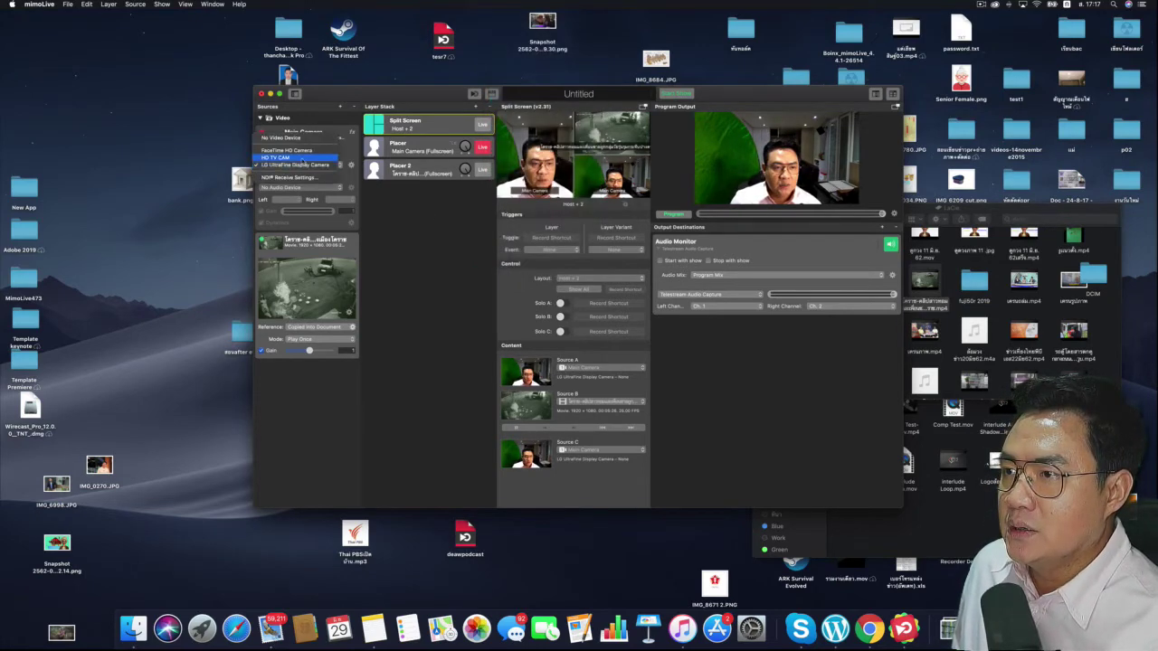
pyautogui.click(301, 158)
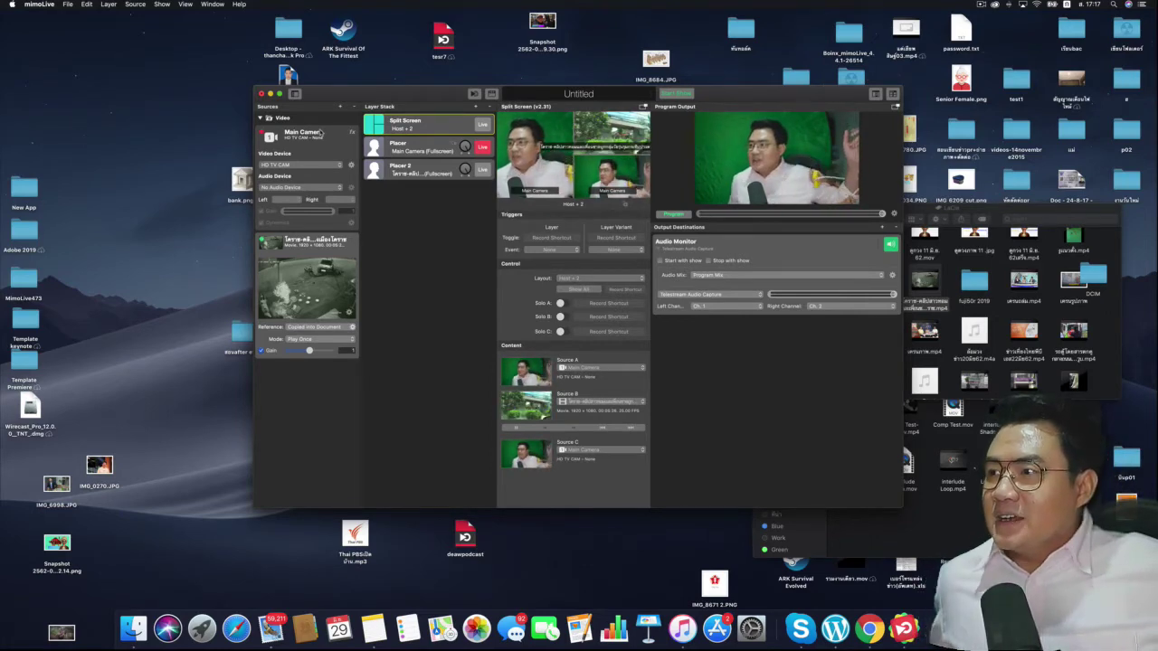
pyautogui.moveTo(415, 95); pyautogui.dragTo(412, 94)
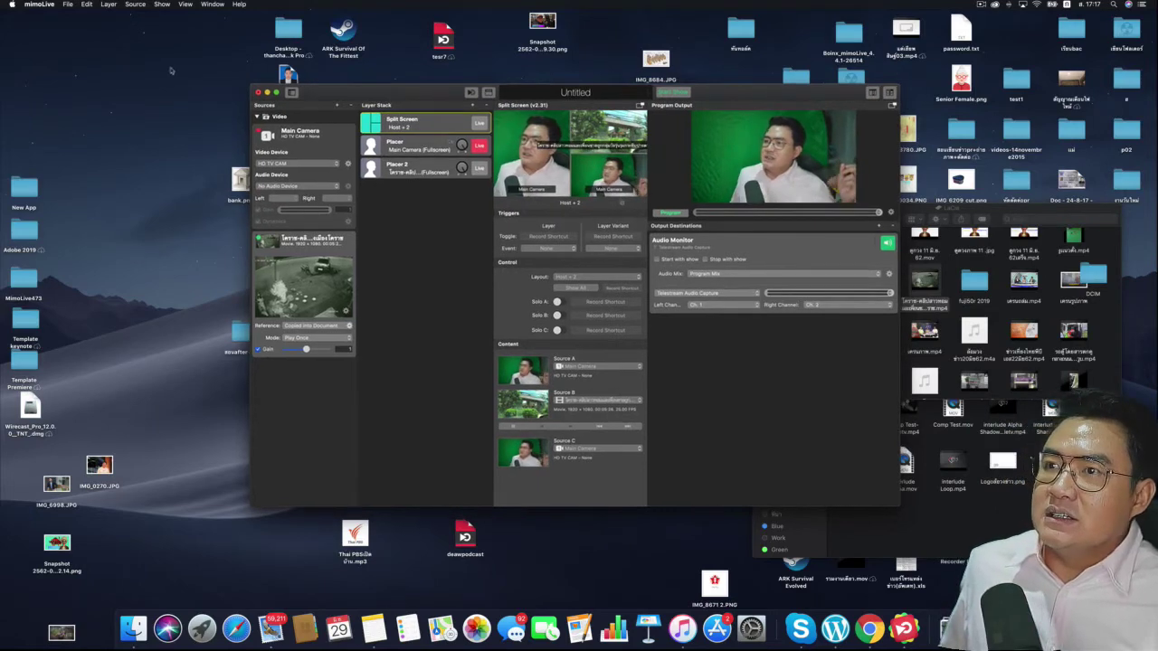
# Step: Switch the Main Camera's video device to LG UltraFine Display Camera to compare the feeds, and return it to HD TV CAM
pyautogui.click(312, 165)
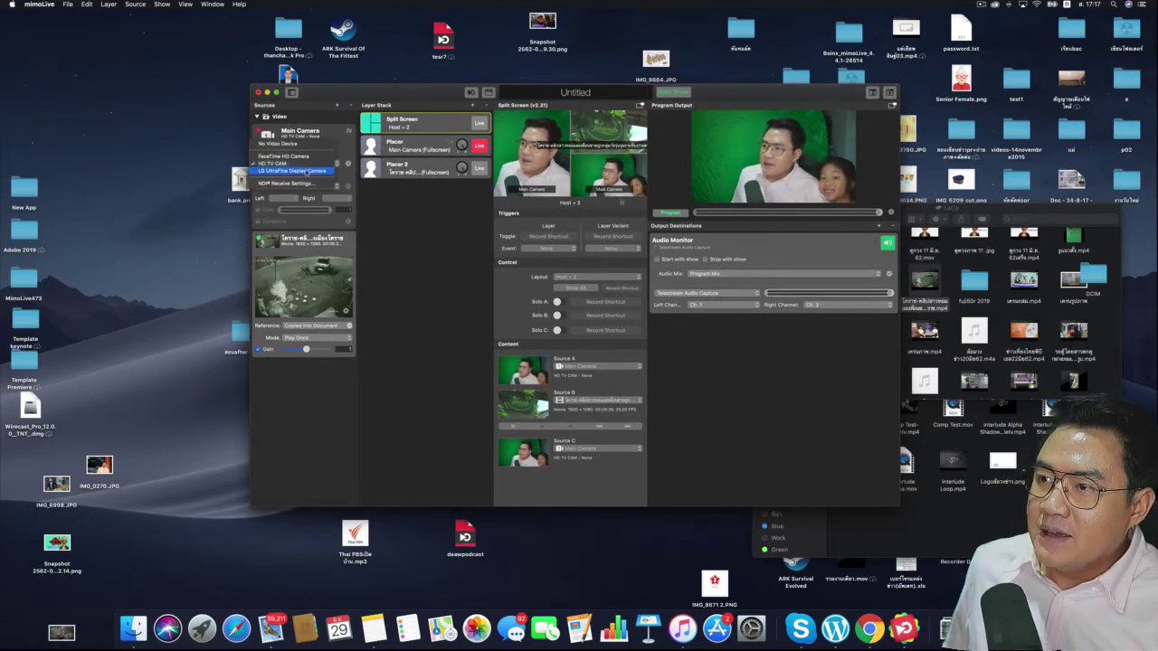
pyautogui.click(304, 172)
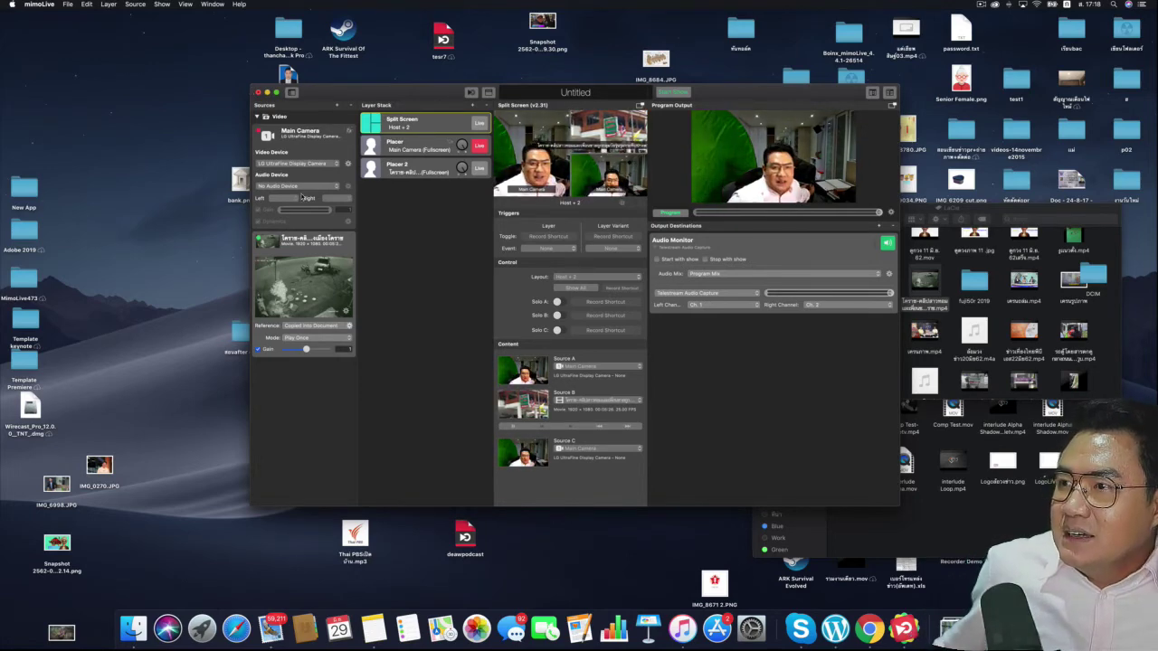
pyautogui.click(283, 161)
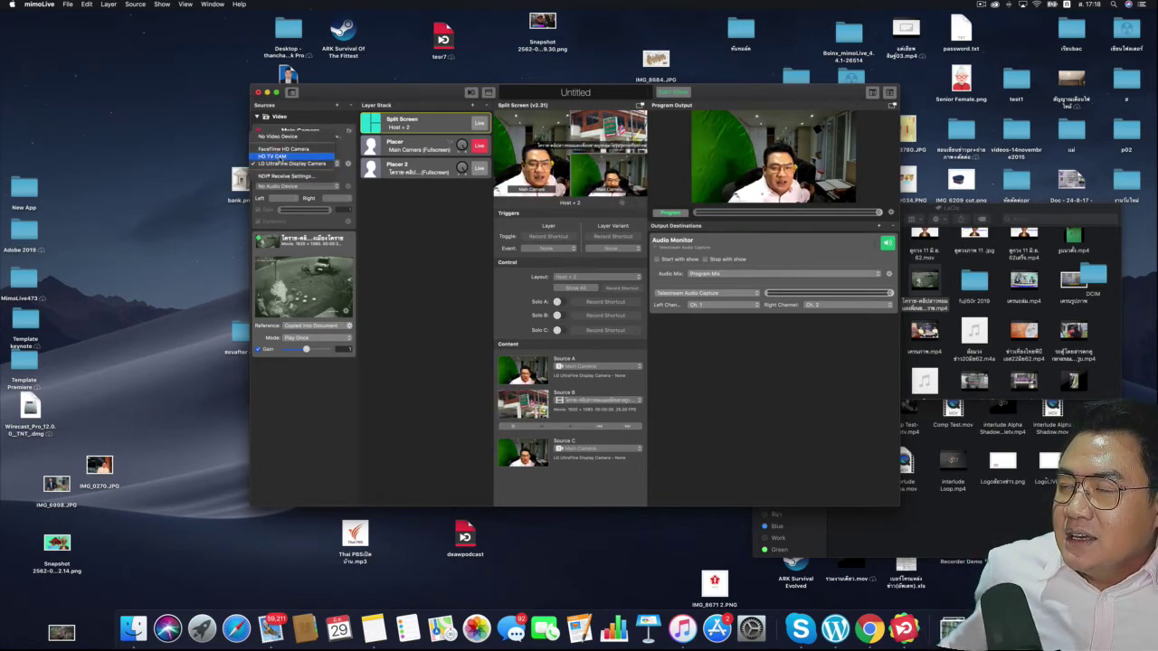
pyautogui.click(272, 156)
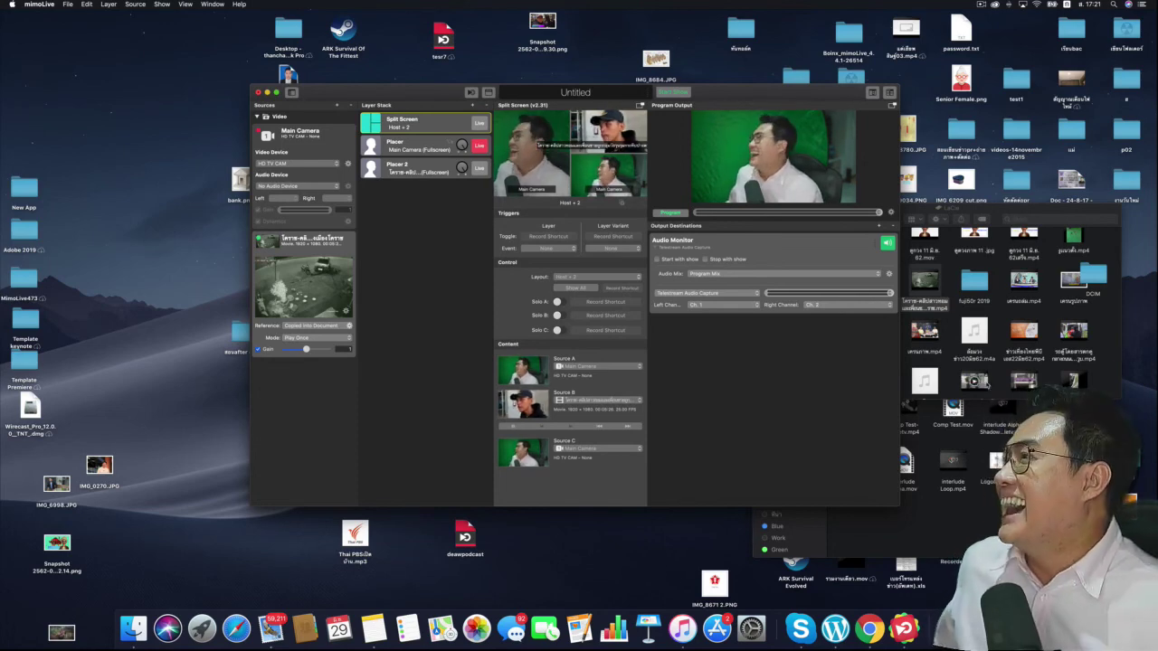
pyautogui.click(981, 7)
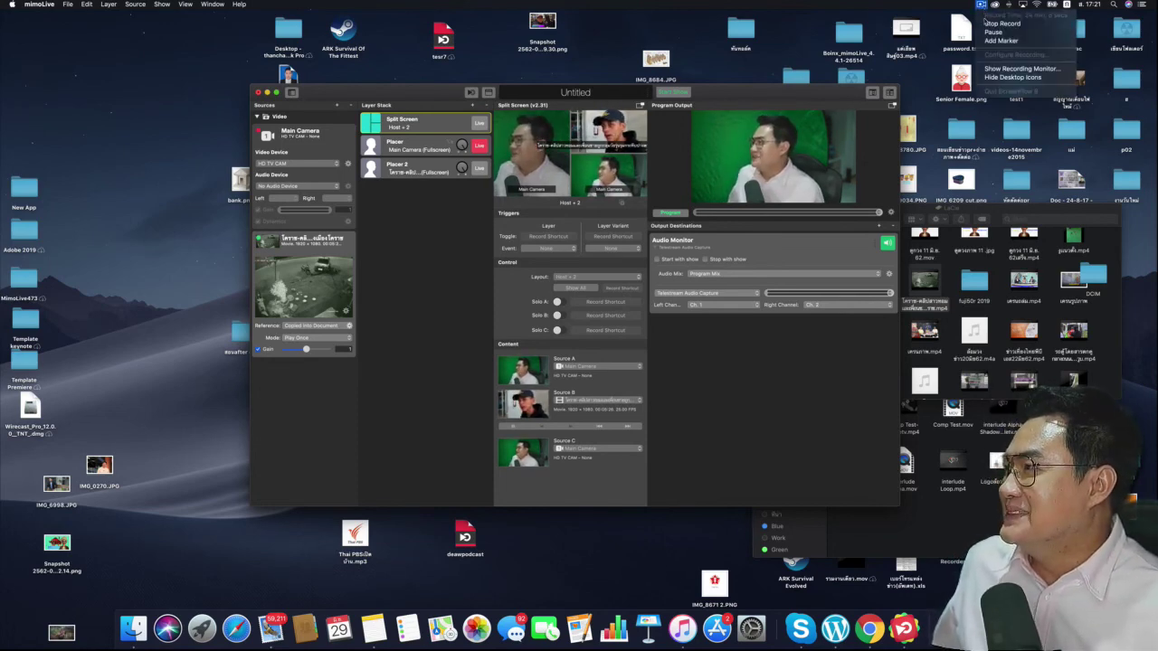